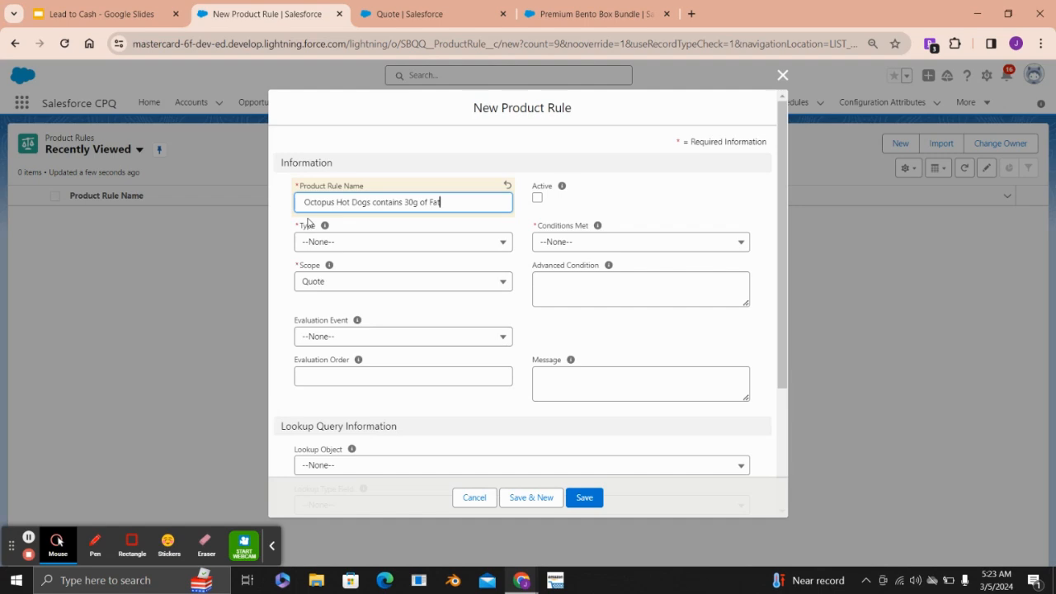
Step: Mark the new product rule as active and set its type to Alert
left_click(537, 199)
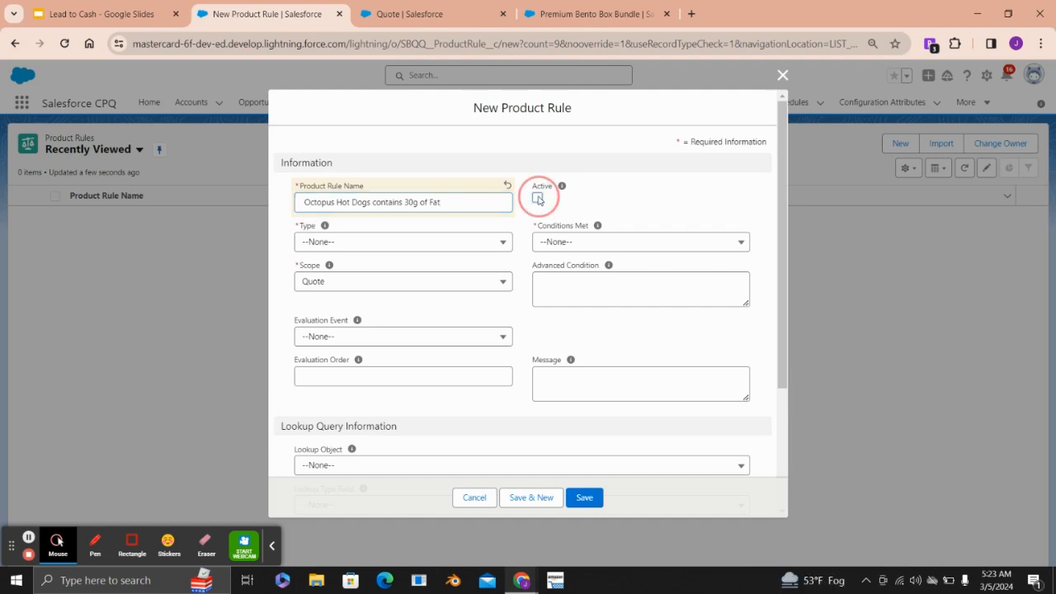
left_click(390, 242)
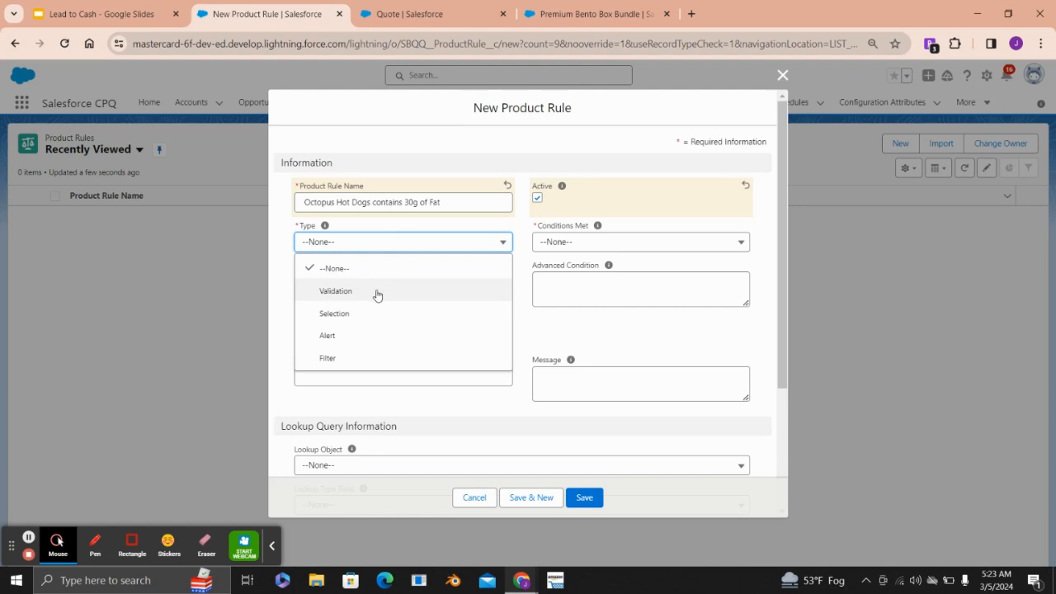
left_click(384, 336)
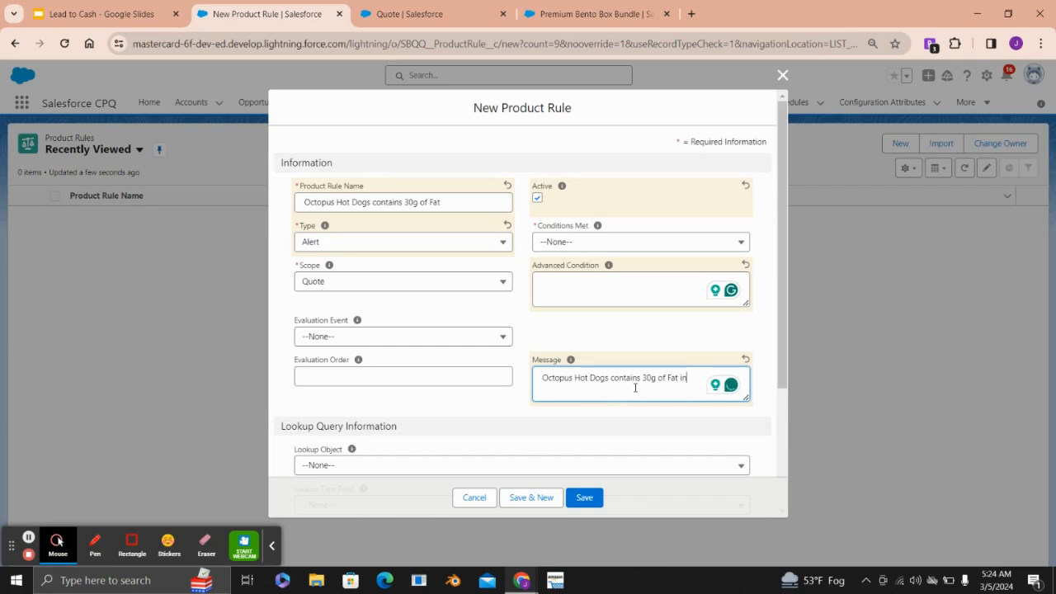
Step: Trim the rule's message to read "Octopus Hot Dogs contains 30g of Fat"
key("BackSpace")
key("BackSpace")
key("BackSpace")
Step: Switch to the open quote, add the Premium Bento Box Bundle, and open its product configuration
left_click(320, 291)
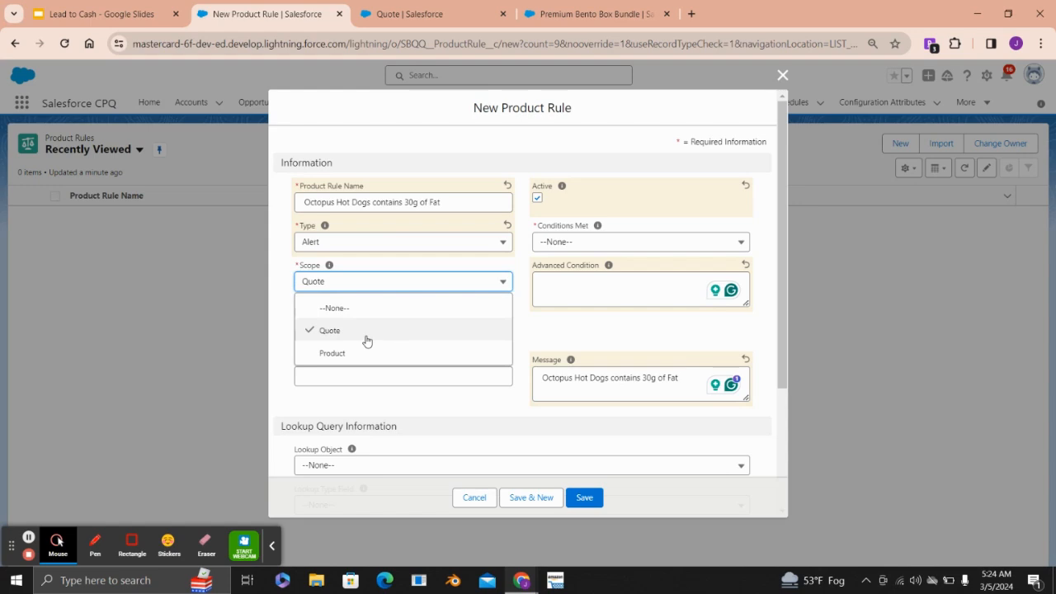
left_click(432, 21)
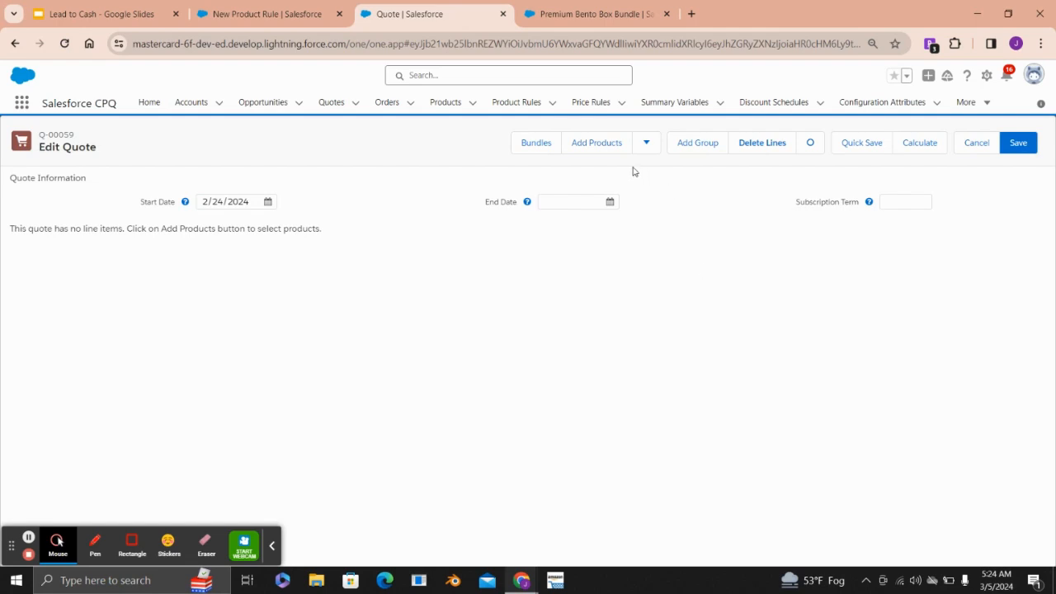
left_click(587, 150)
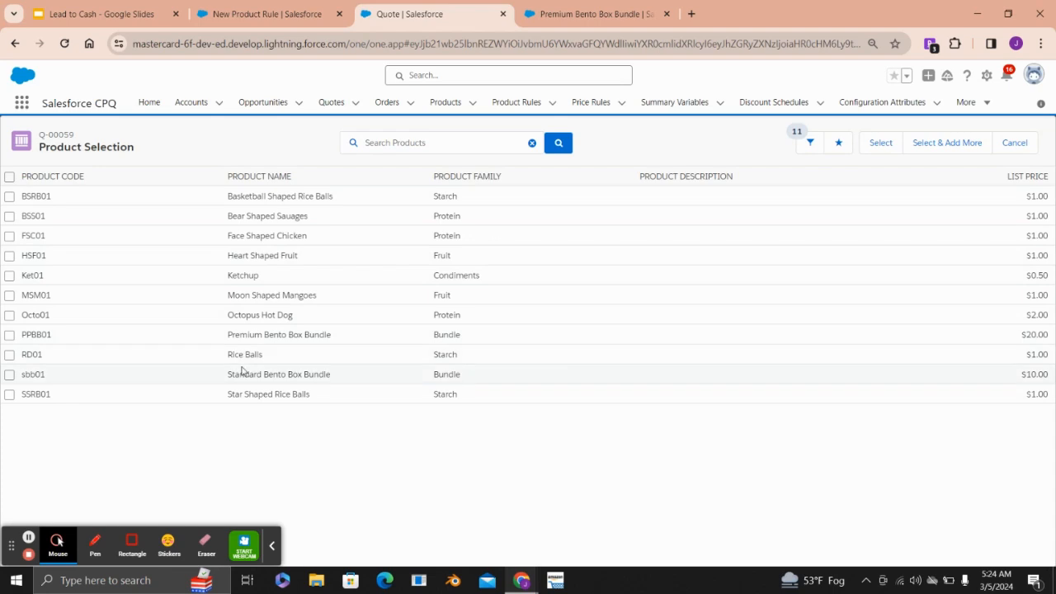
left_click(9, 335)
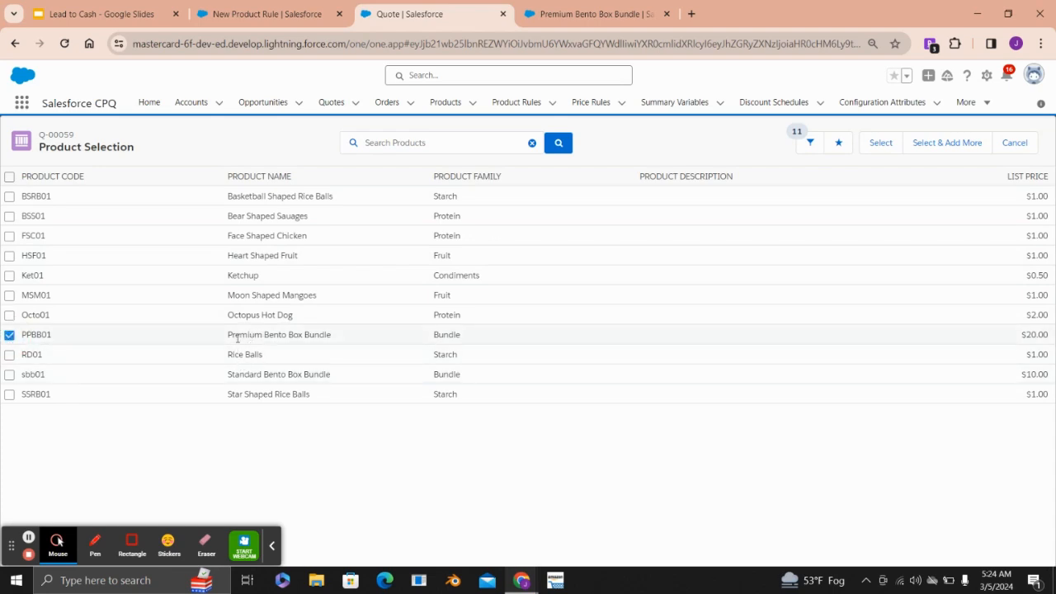
left_click(880, 145)
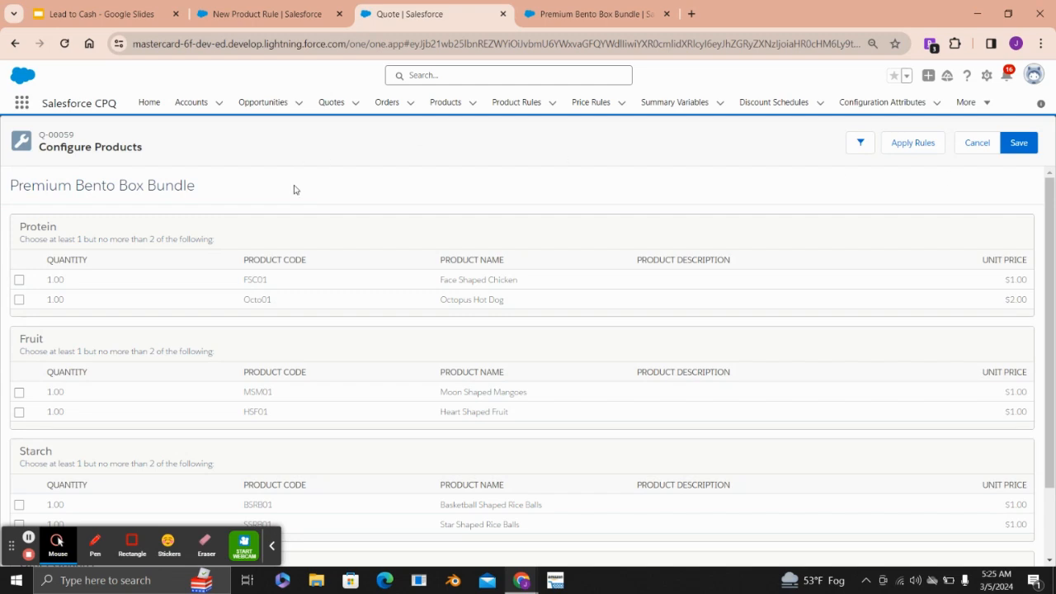
Step: Return to the new product rule and set its scope to Product
left_click(264, 14)
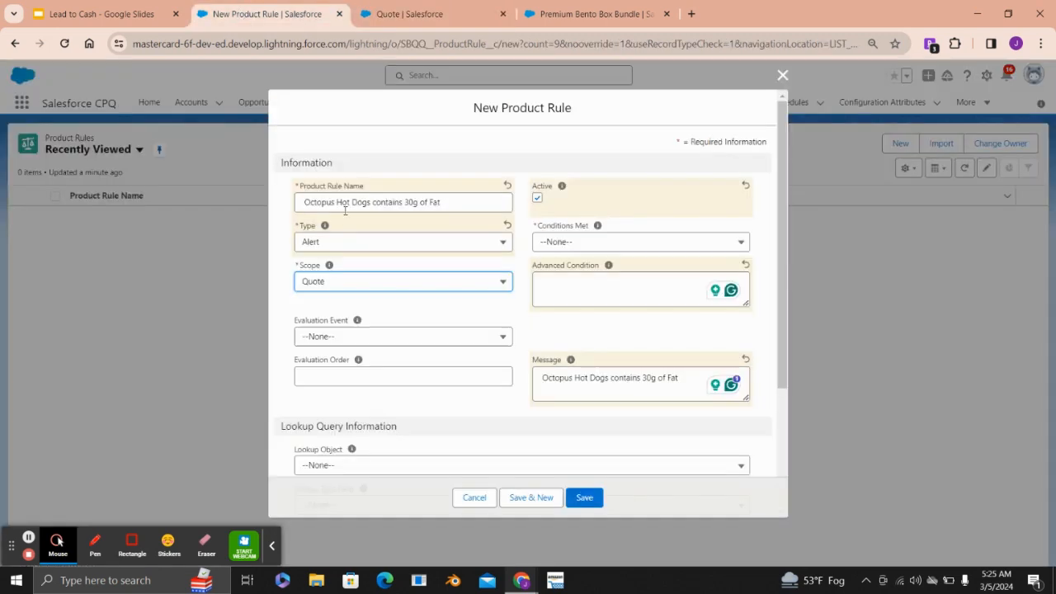
left_click(363, 288)
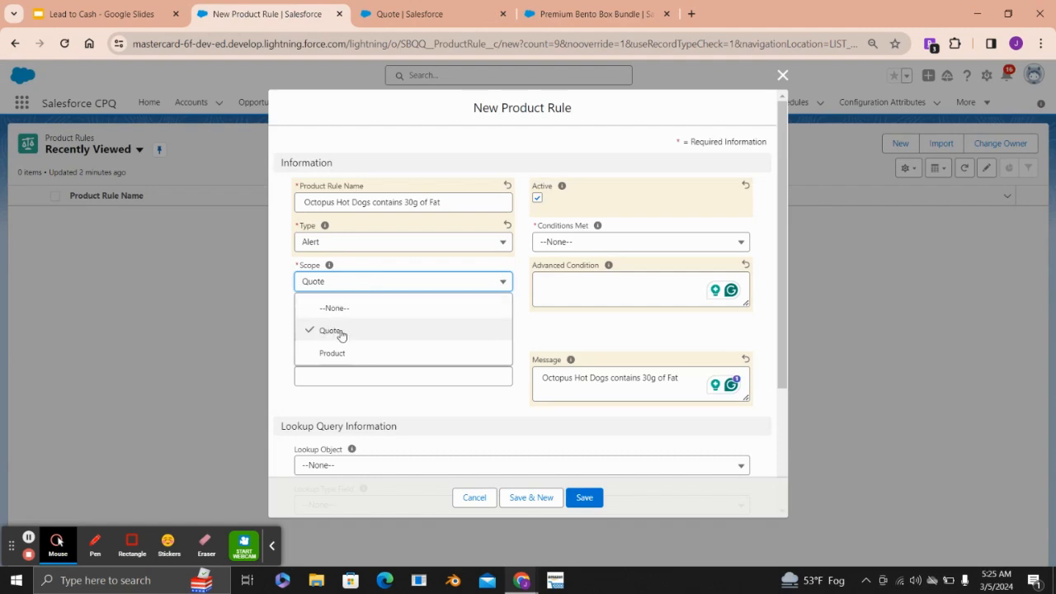
left_click(348, 355)
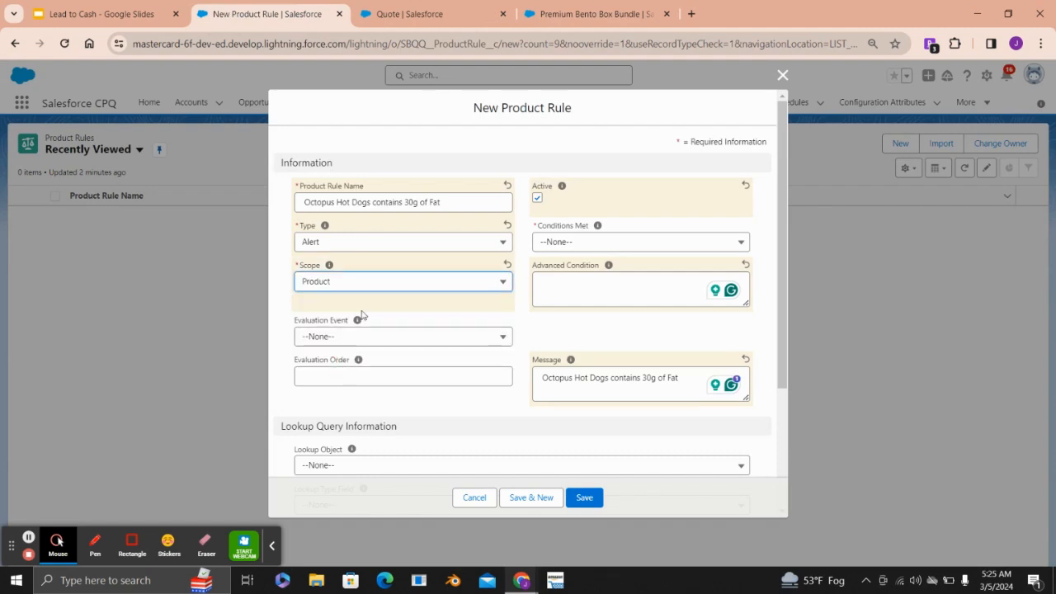
Step: Go back to the quote and save the Premium Bento Box Bundle configuration without selecting any options
left_click(403, 14)
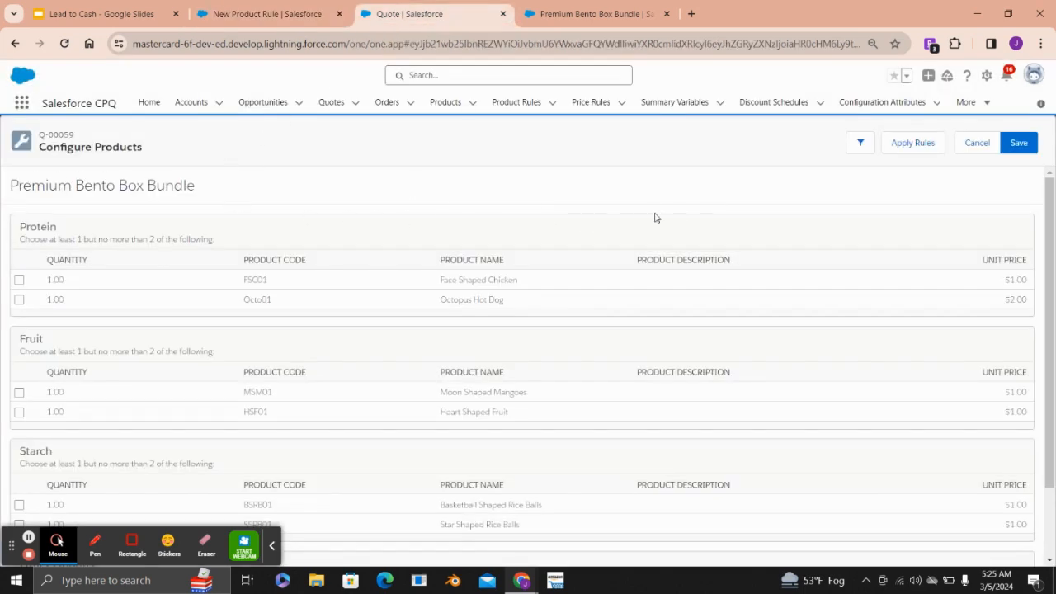
left_click(1017, 142)
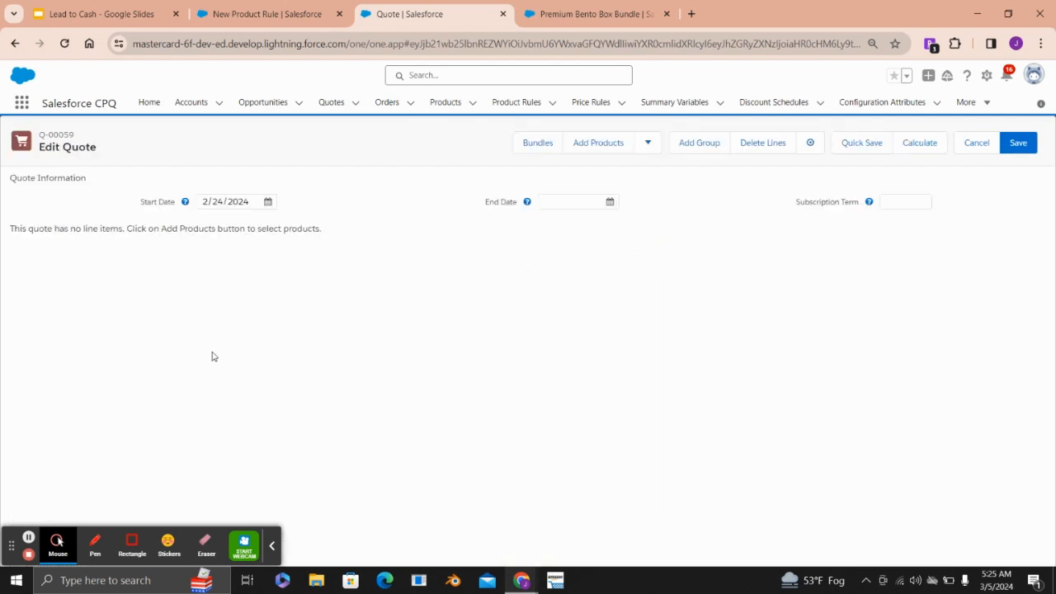
Step: Return to the new product rule and set its evaluation event to Always
left_click(241, 18)
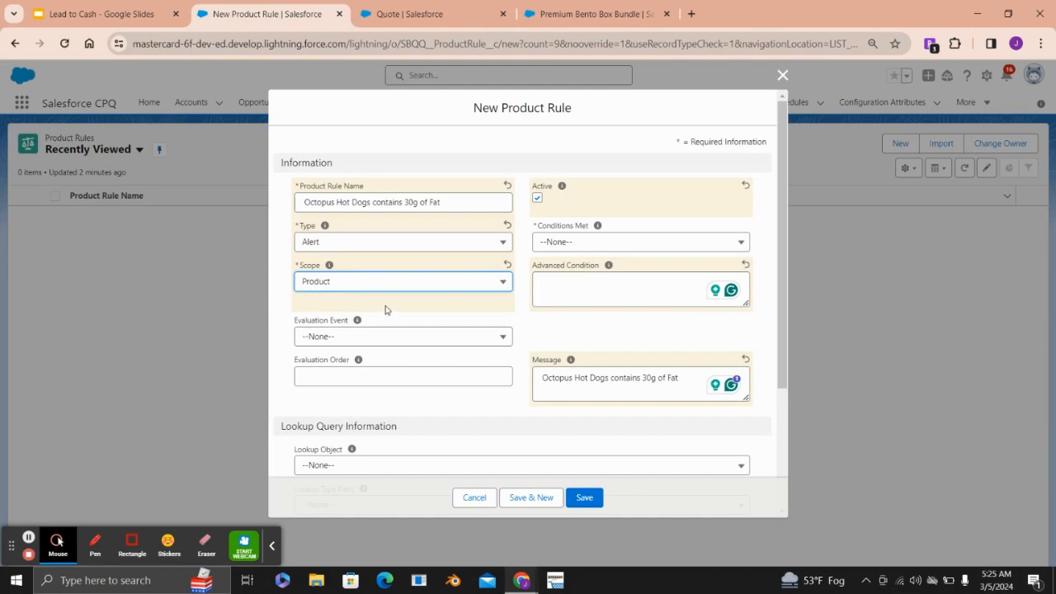
scroll(392, 310, "down", 1)
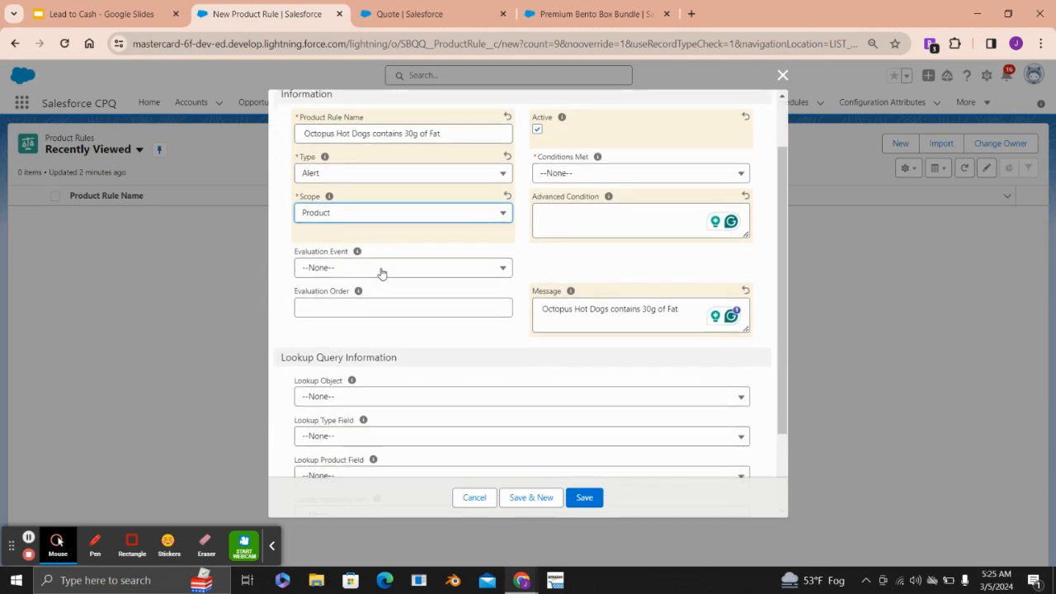
left_click(381, 273)
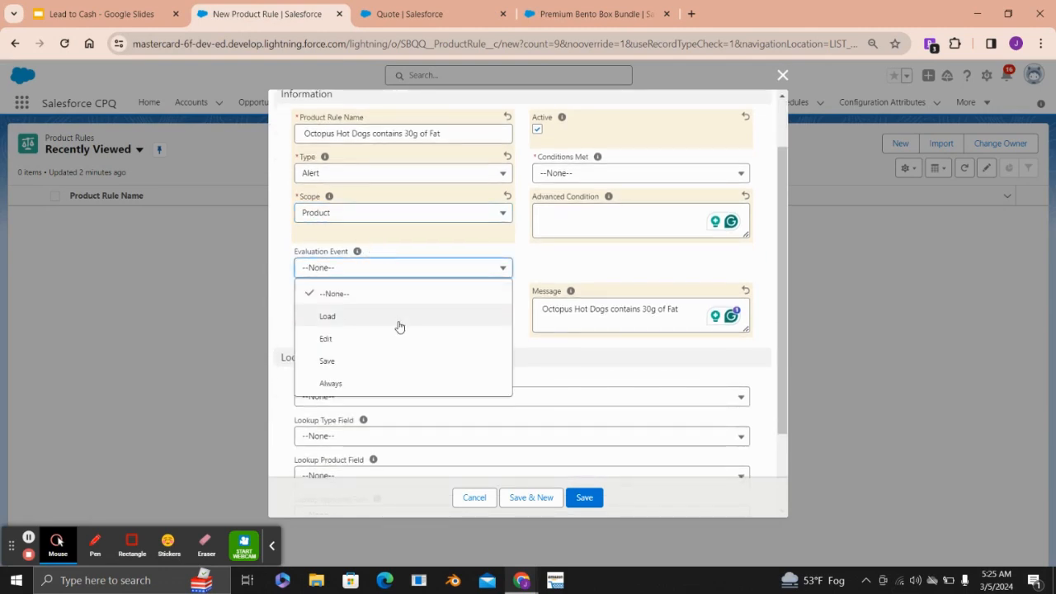
left_click(410, 381)
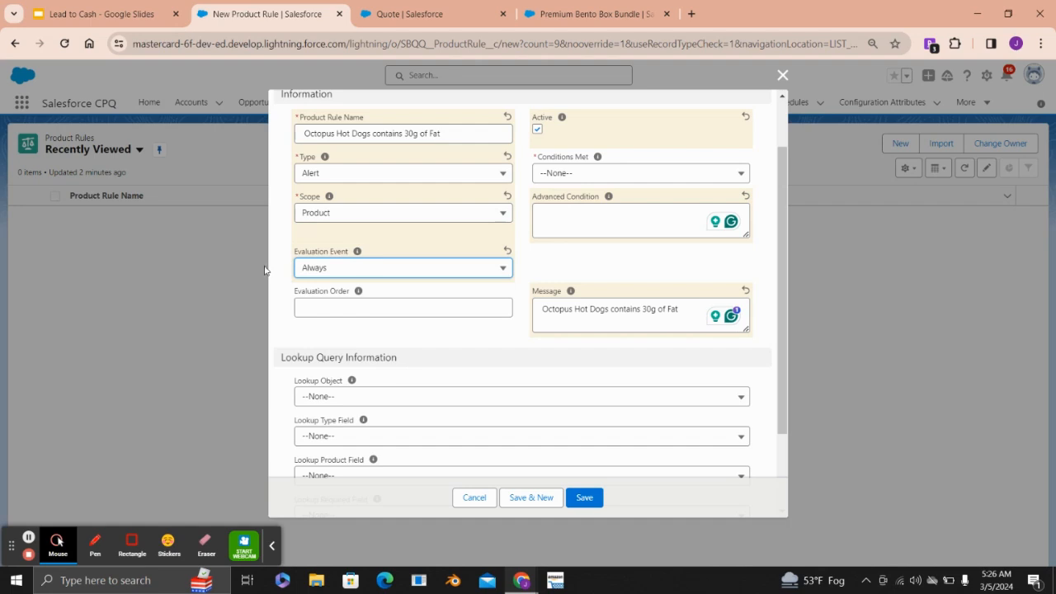
left_click(607, 199)
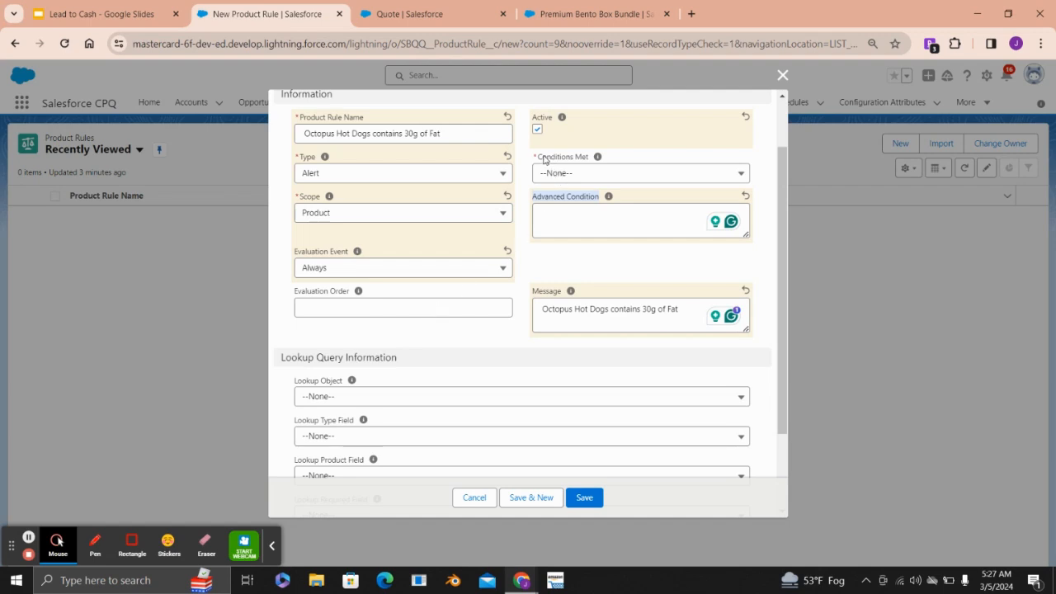
left_click_drag(537, 157, 584, 162)
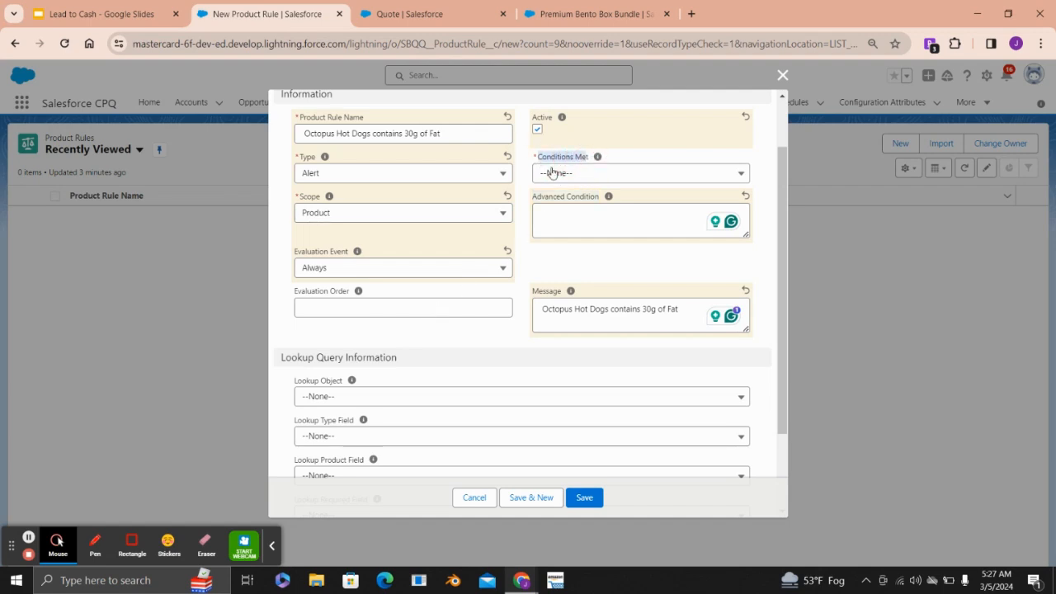
left_click(572, 176)
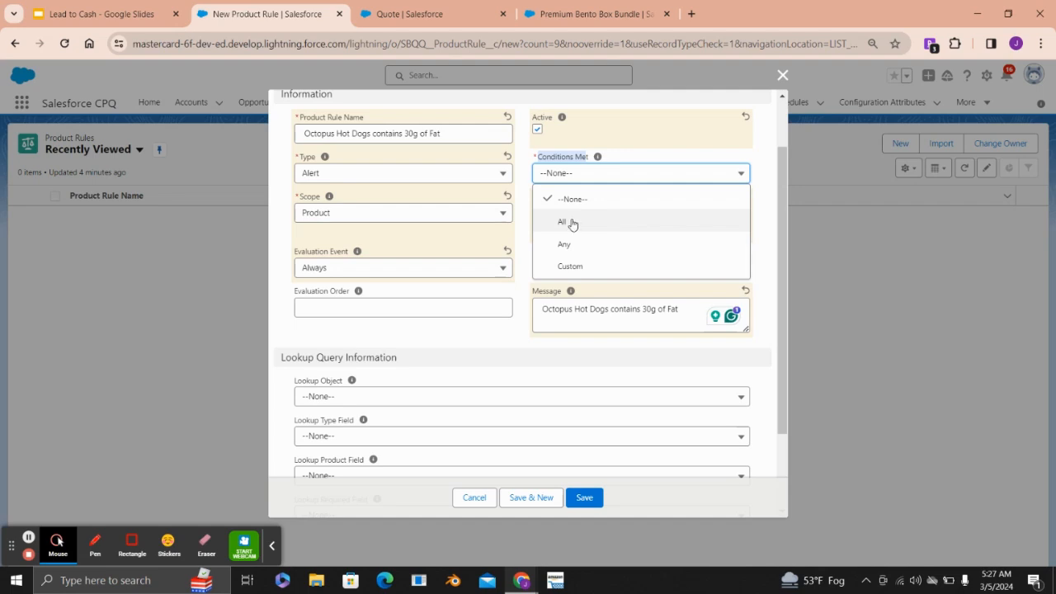
left_click(599, 269)
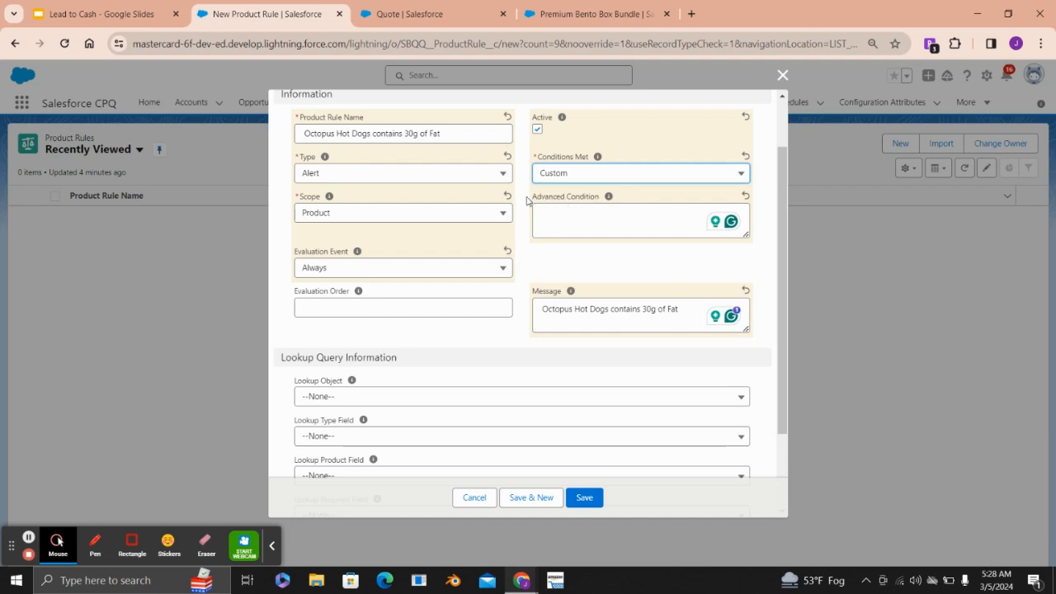
Step: Set the rule's Conditions Met to All and its evaluation order to 10
left_click(567, 173)
left_click(562, 222)
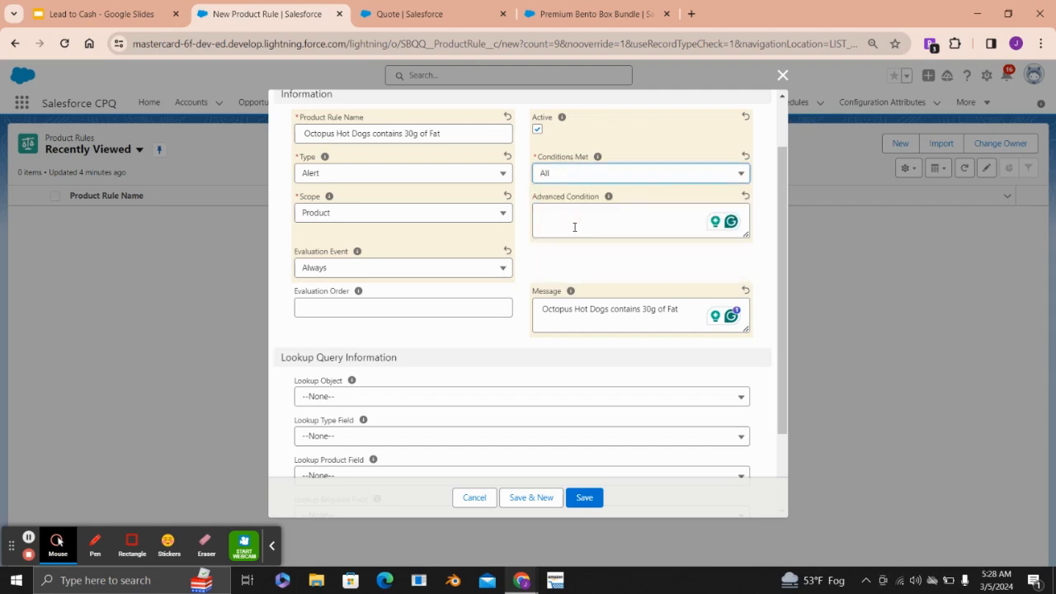
left_click(368, 309)
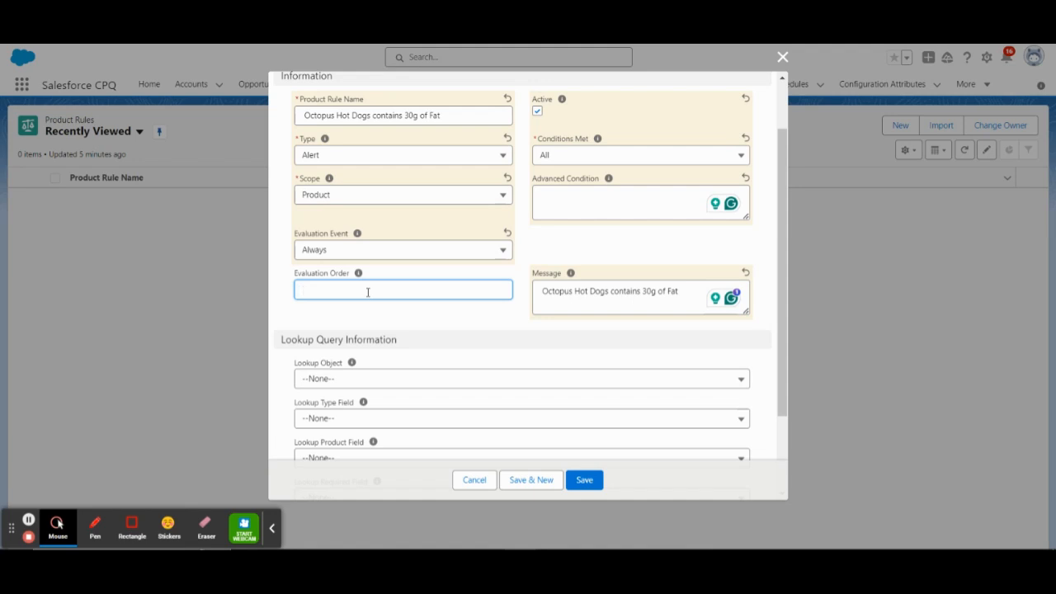
type("10")
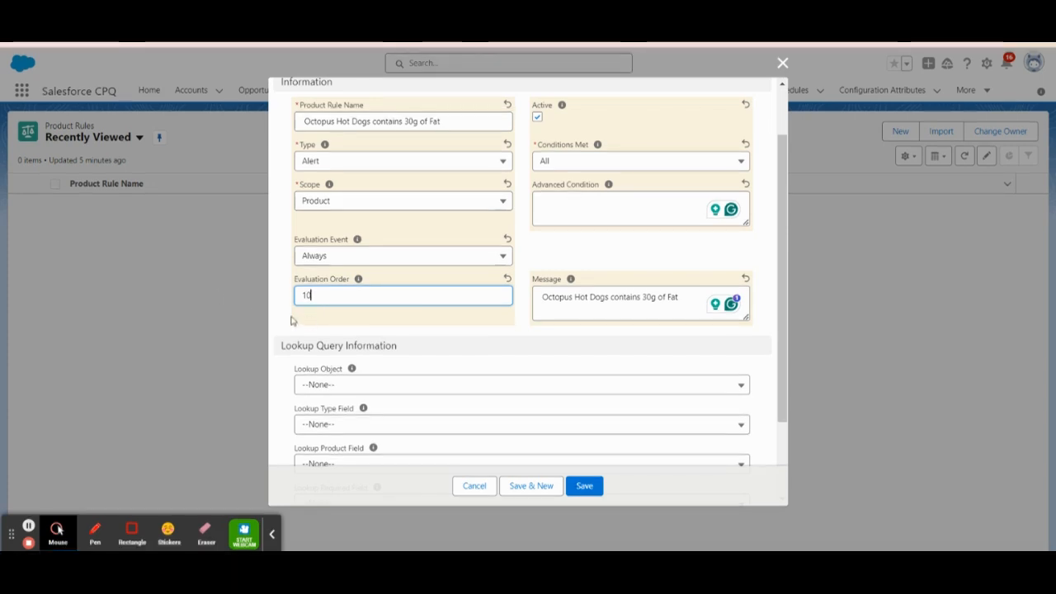
Step: Review the completed form and save the new product rule
scroll(503, 382, "down", 3)
scroll(502, 382, "up", 5)
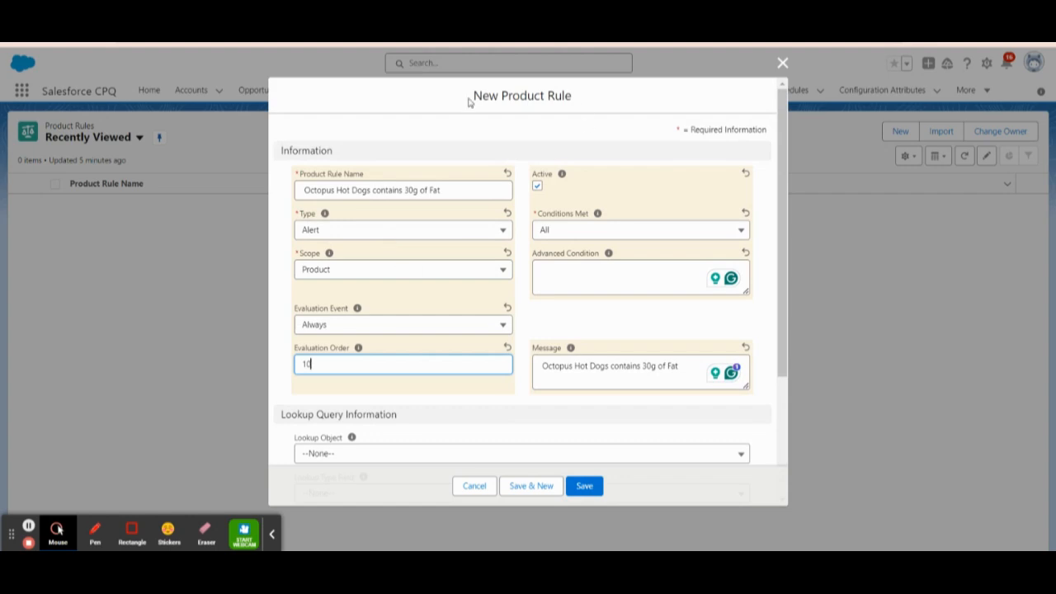
left_click(592, 486)
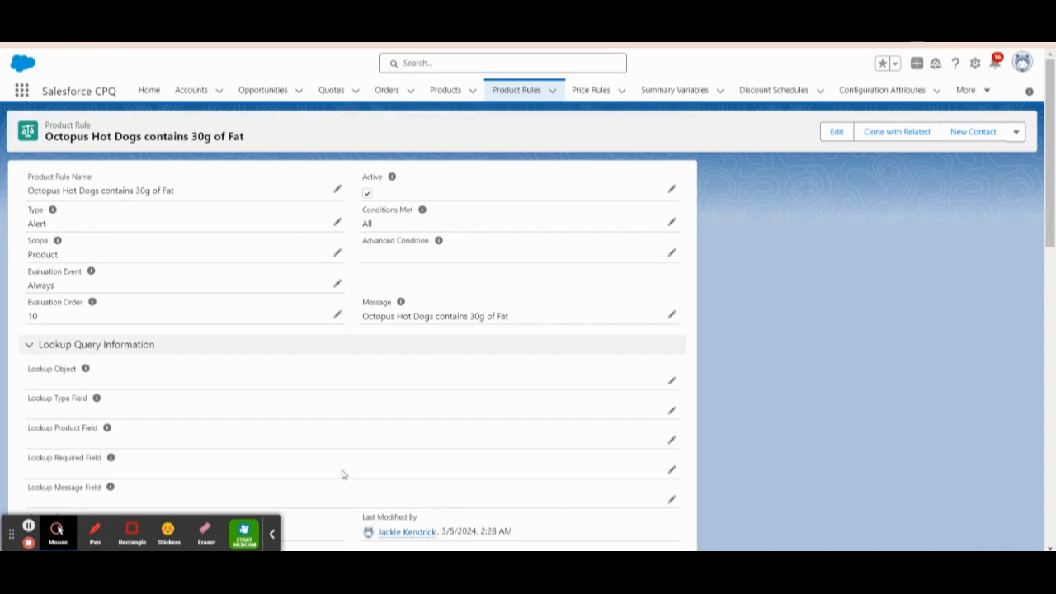
left_click(272, 533)
scroll(279, 420, "down", 3)
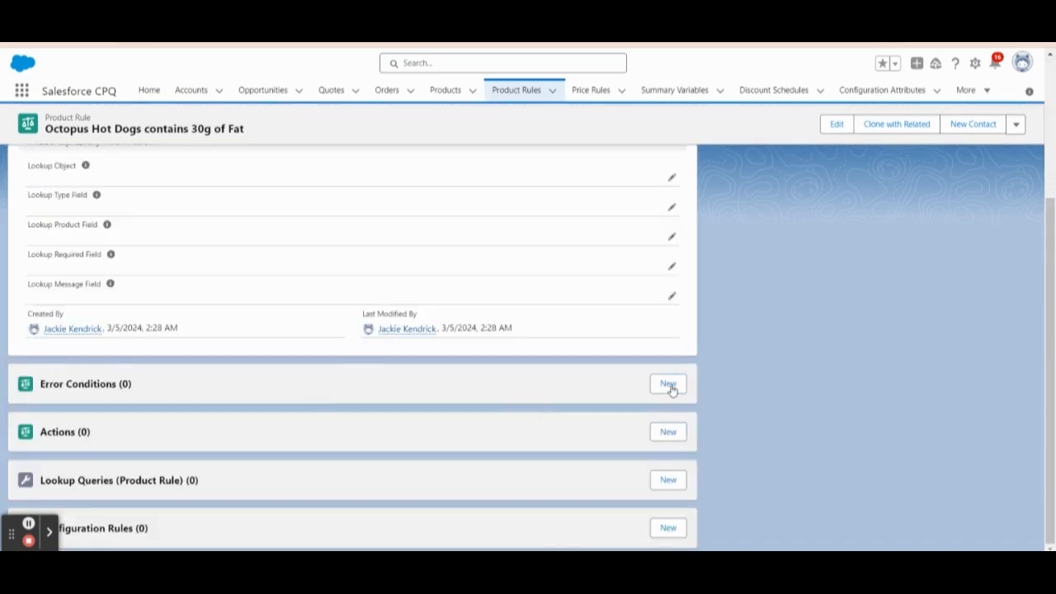
left_click(672, 456)
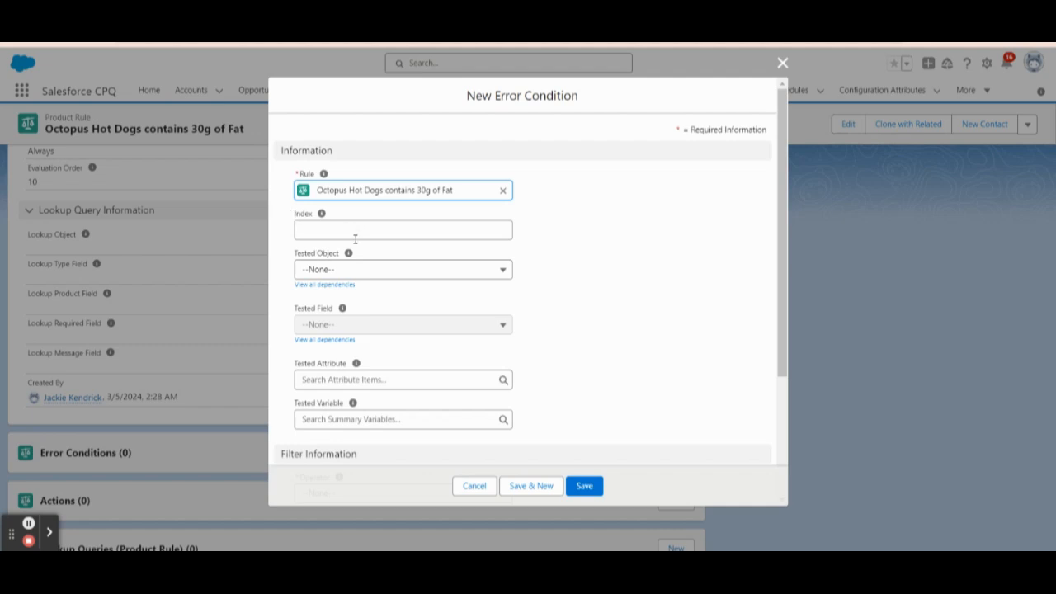
left_click(347, 231)
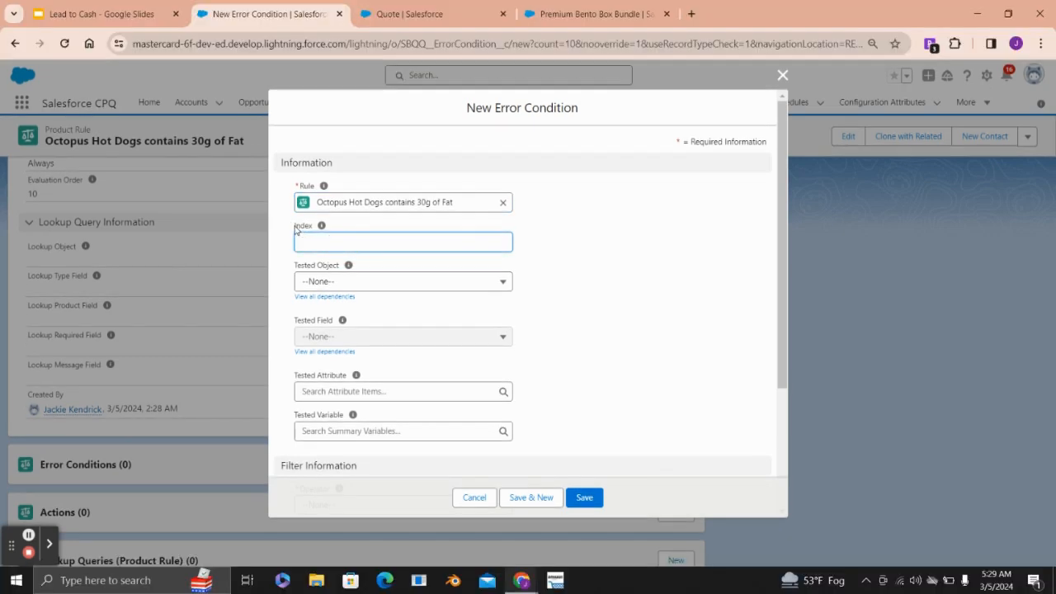
left_click_drag(296, 227, 309, 228)
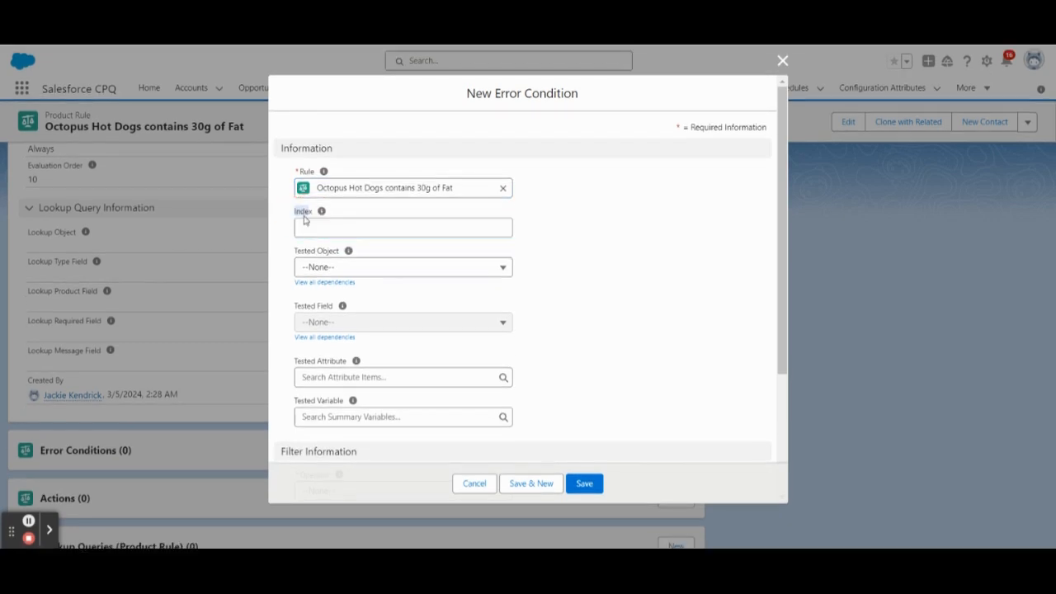
left_click(311, 230)
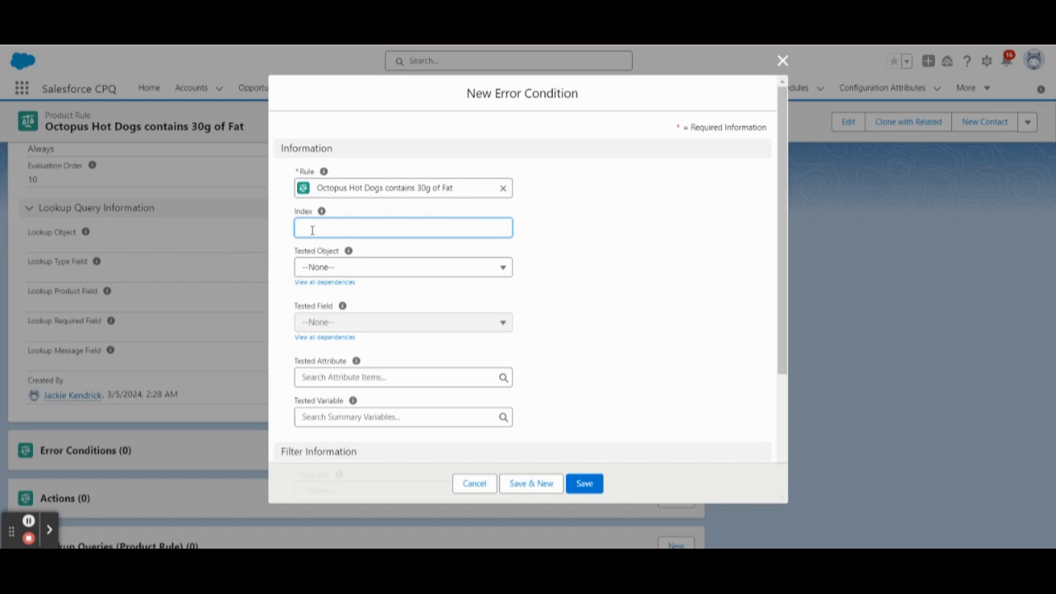
type("10")
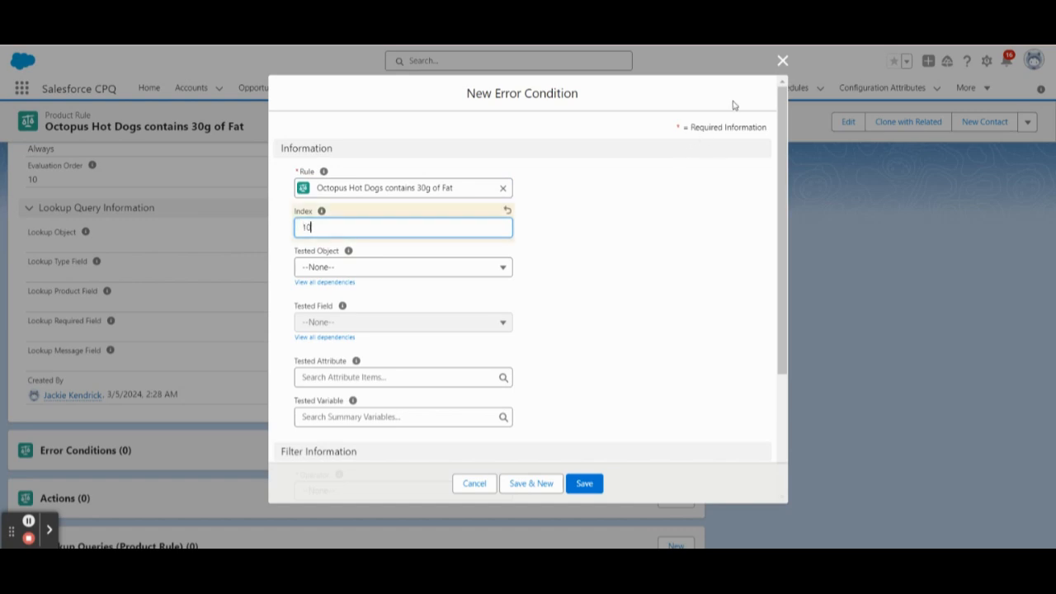
left_click(781, 59)
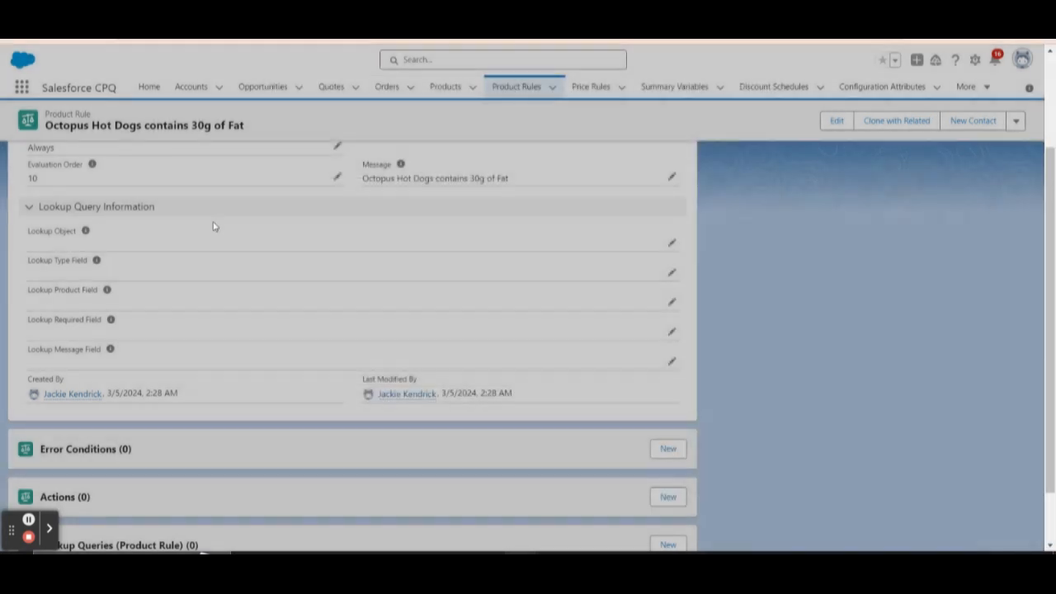
left_click(672, 251)
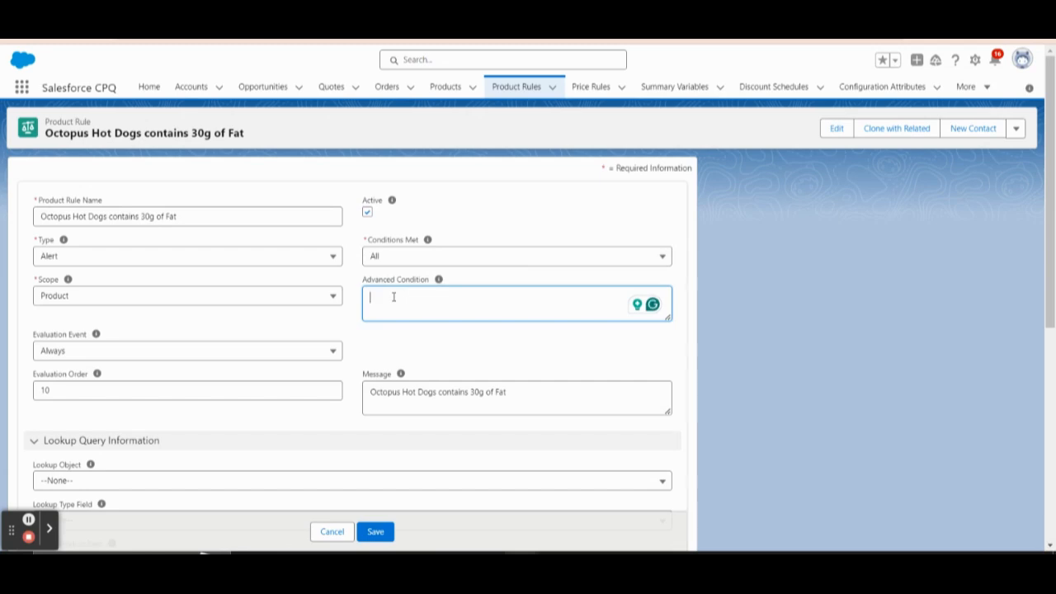
type("10 AND ")
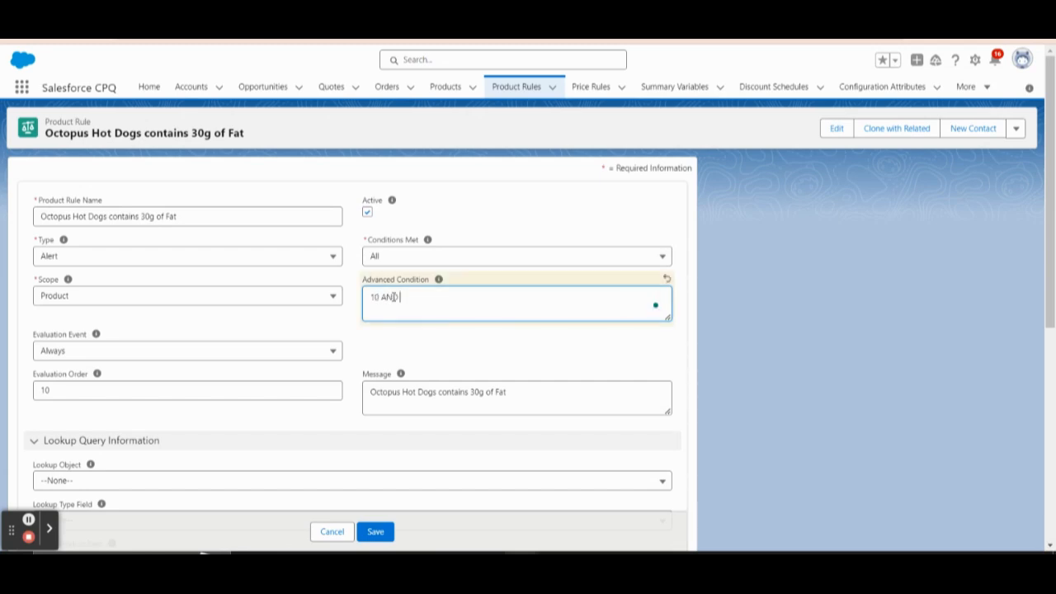
type("20")
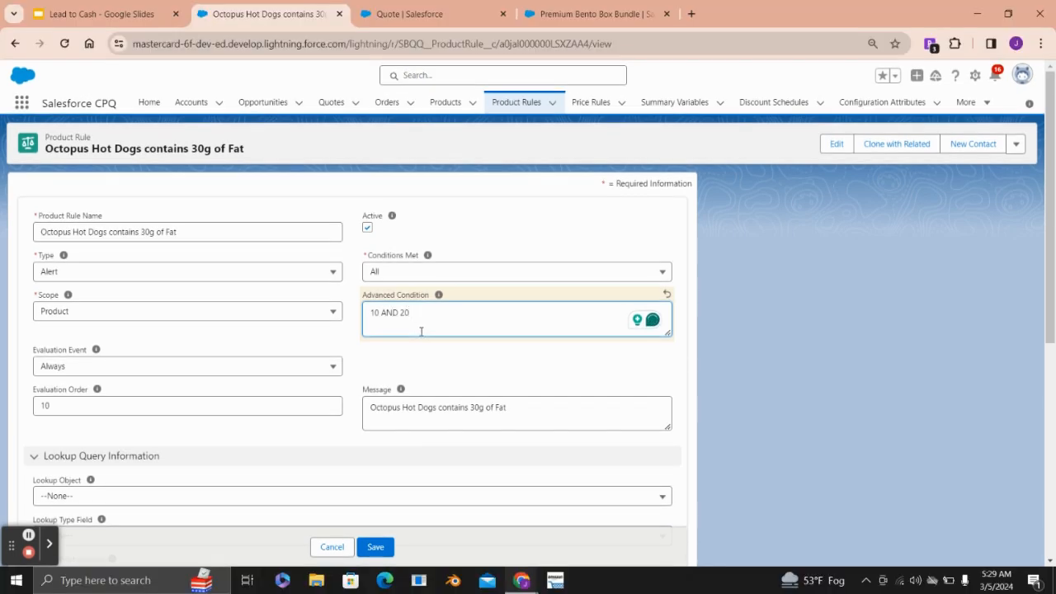
type("AND (30 OR")
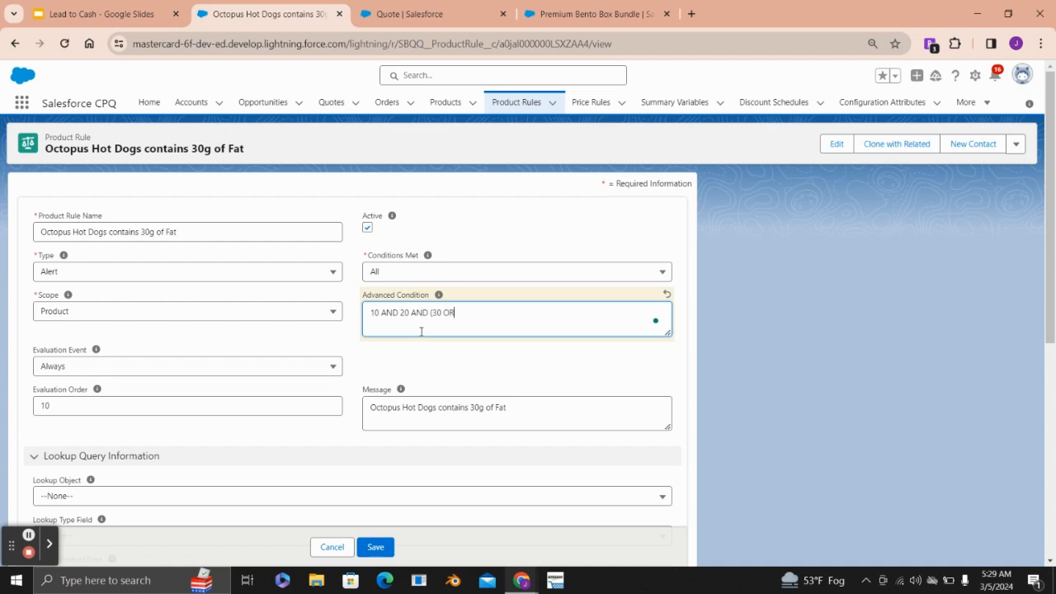
type(" 40)")
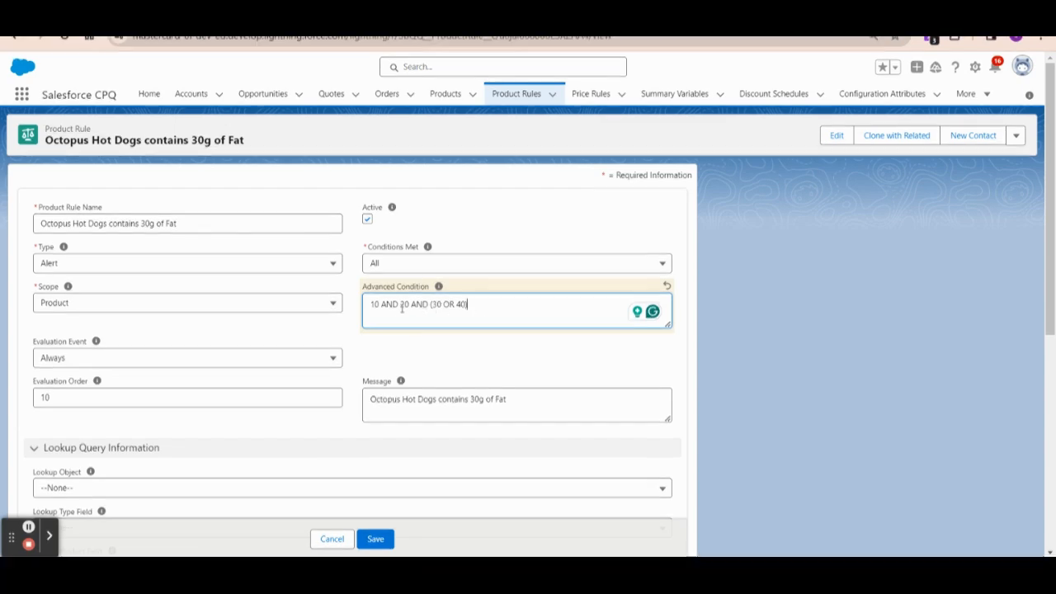
scroll(435, 354, "down", 1)
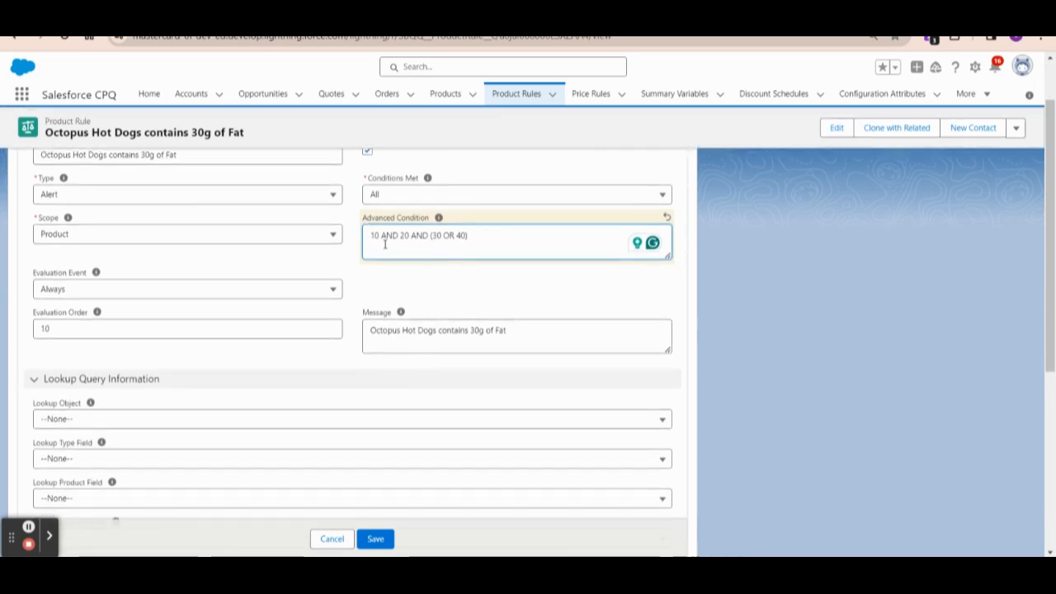
left_click_drag(371, 237, 482, 238)
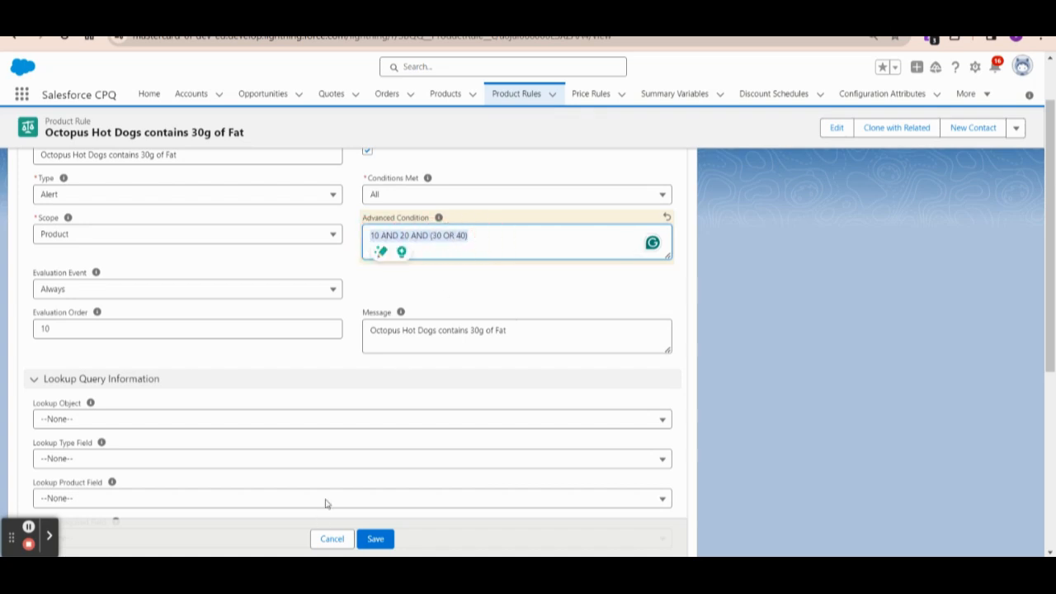
scroll(321, 516, "down", 3)
left_click(338, 538)
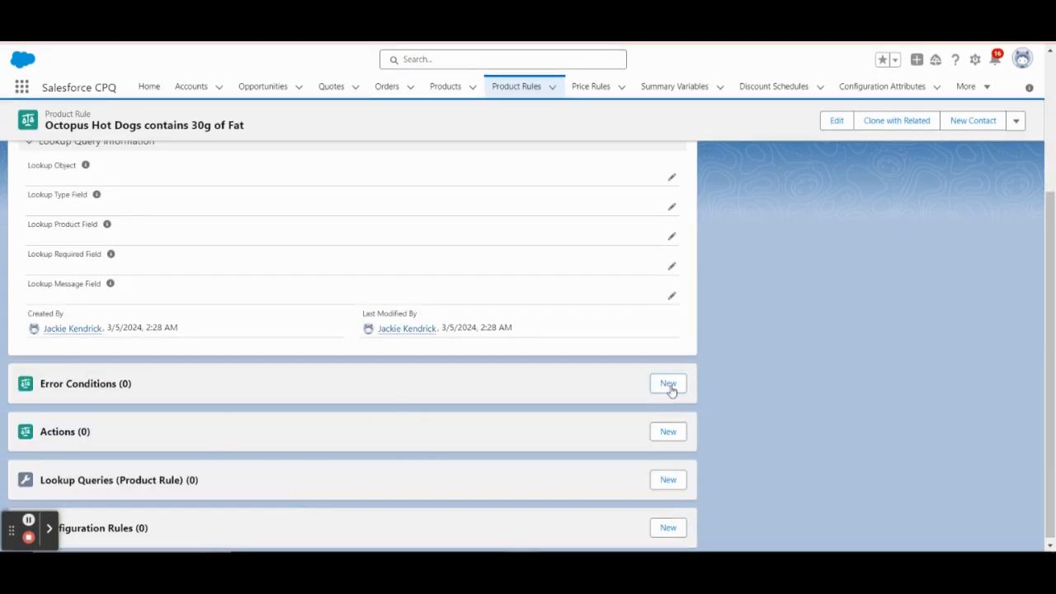
Step: Start a new error condition for the product rule with index 10 and Product Option as the tested object
left_click(669, 402)
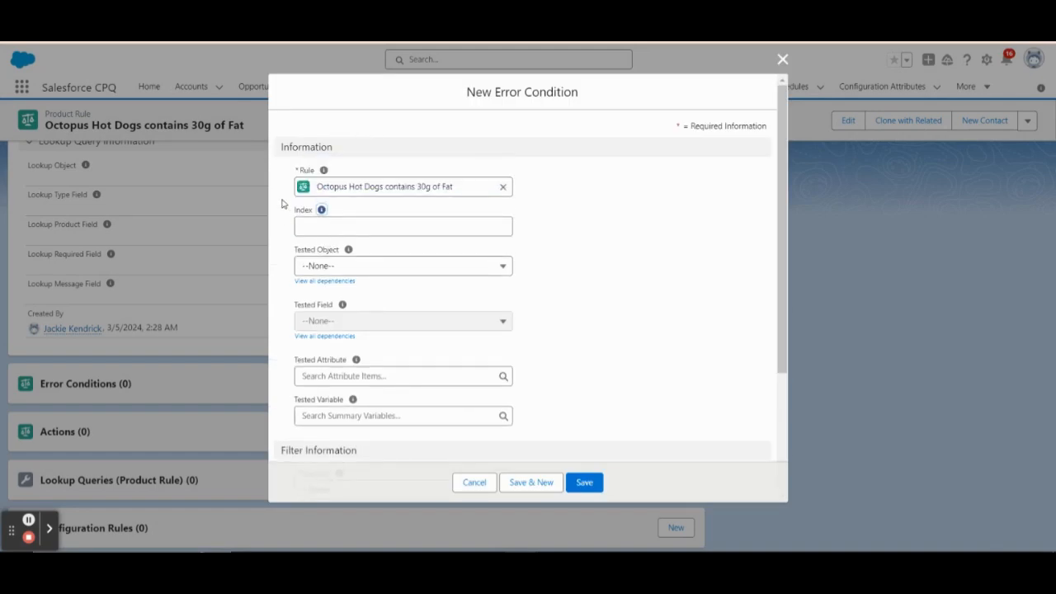
left_click_drag(468, 91, 584, 102)
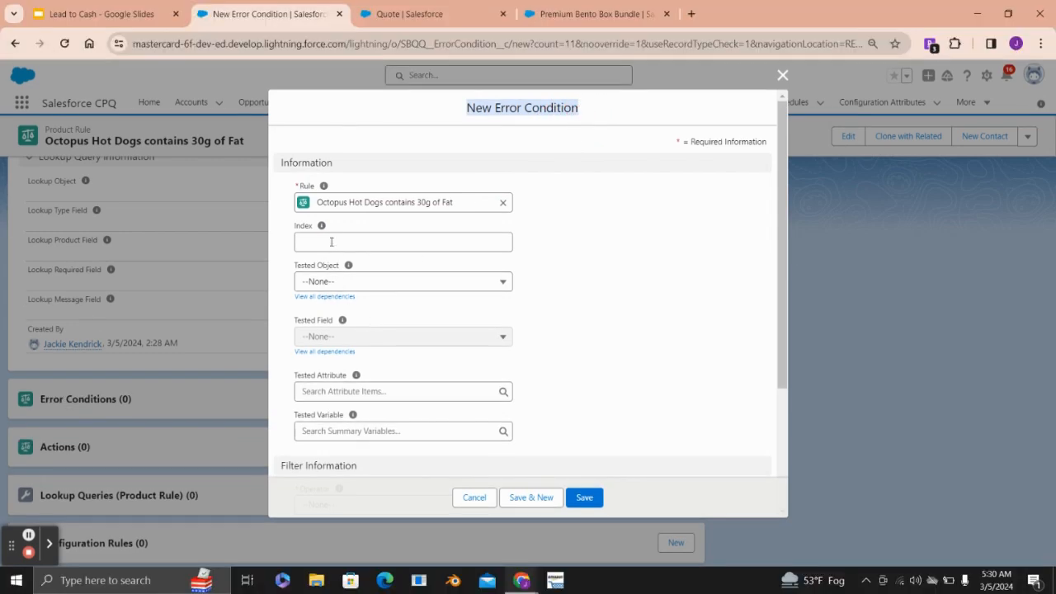
left_click(331, 241)
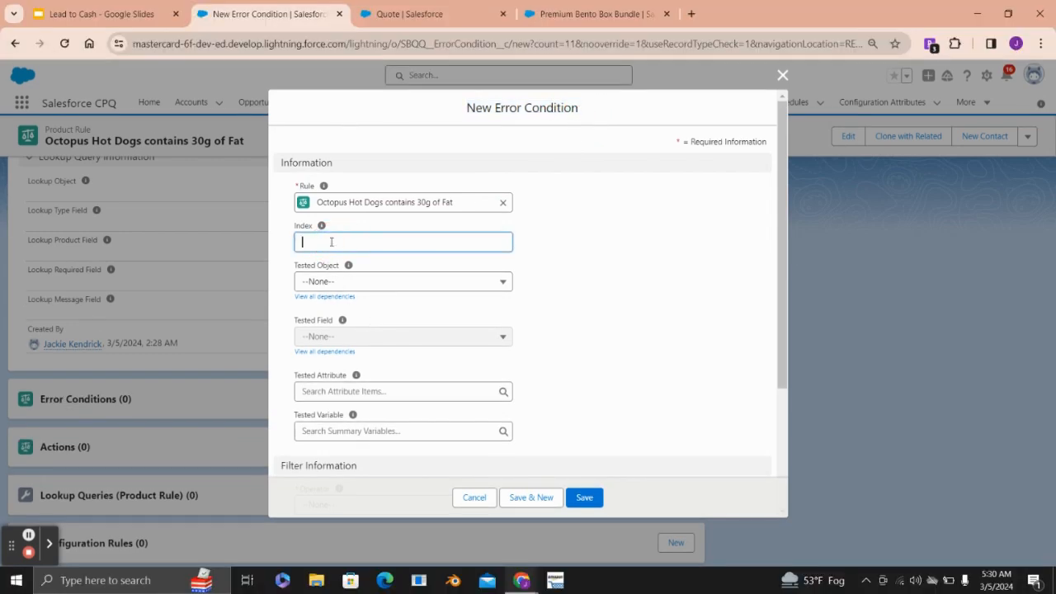
type("10")
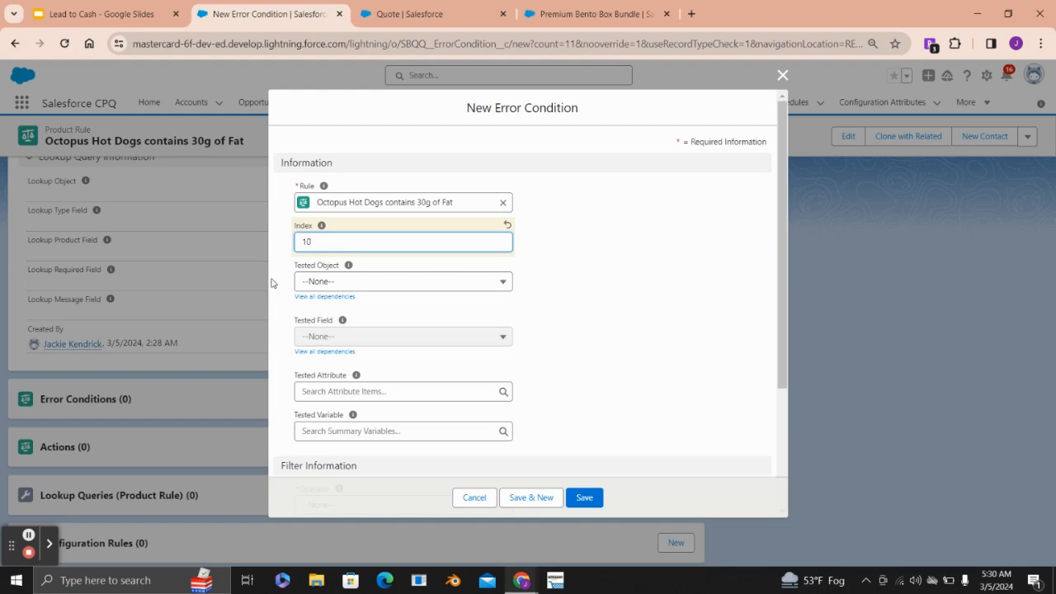
left_click(375, 286)
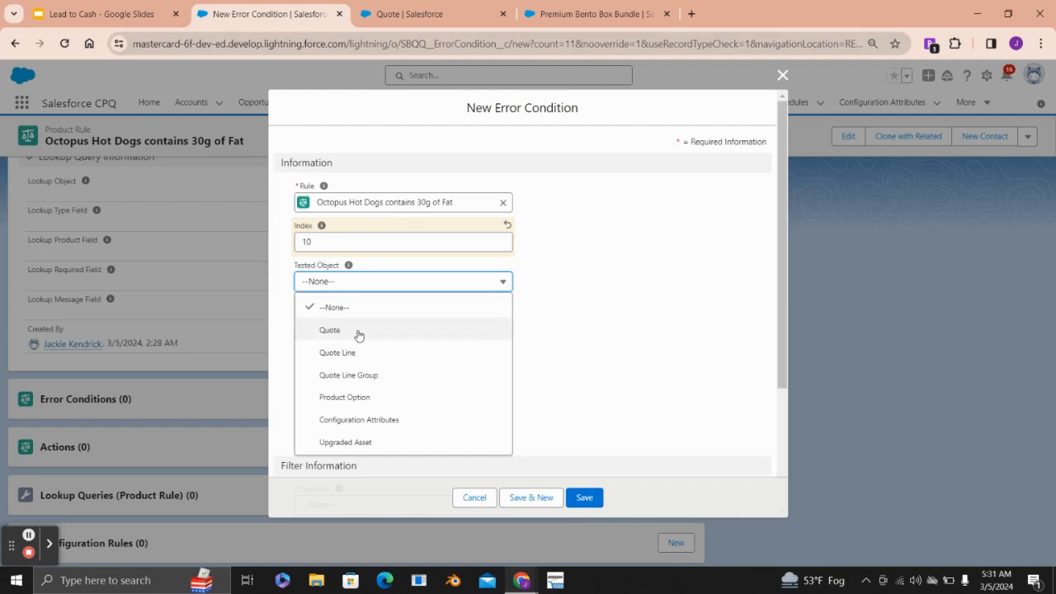
left_click(384, 398)
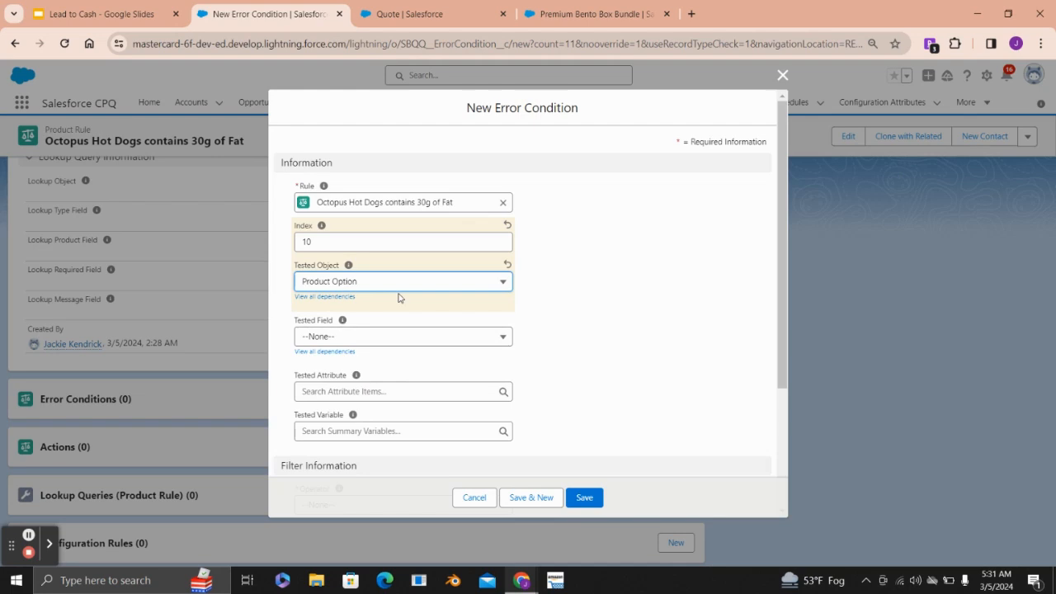
Step: Go to the Premium Bento Box Bundle product, list all of its options and open the Octopus Hot Dog option record
left_click(558, 15)
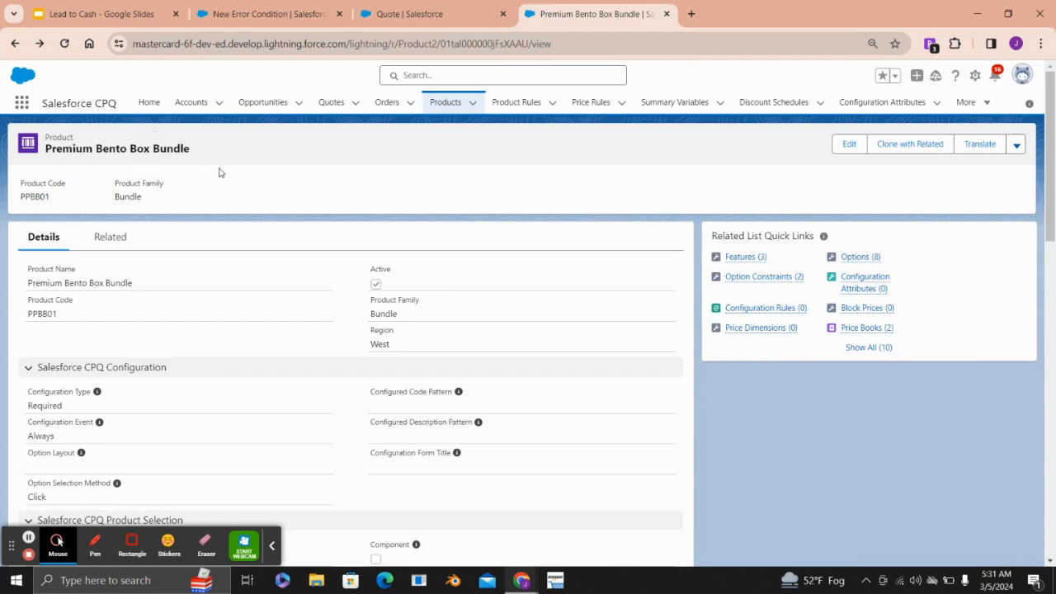
scroll(341, 251, "down", 5)
scroll(298, 342, "down", 7)
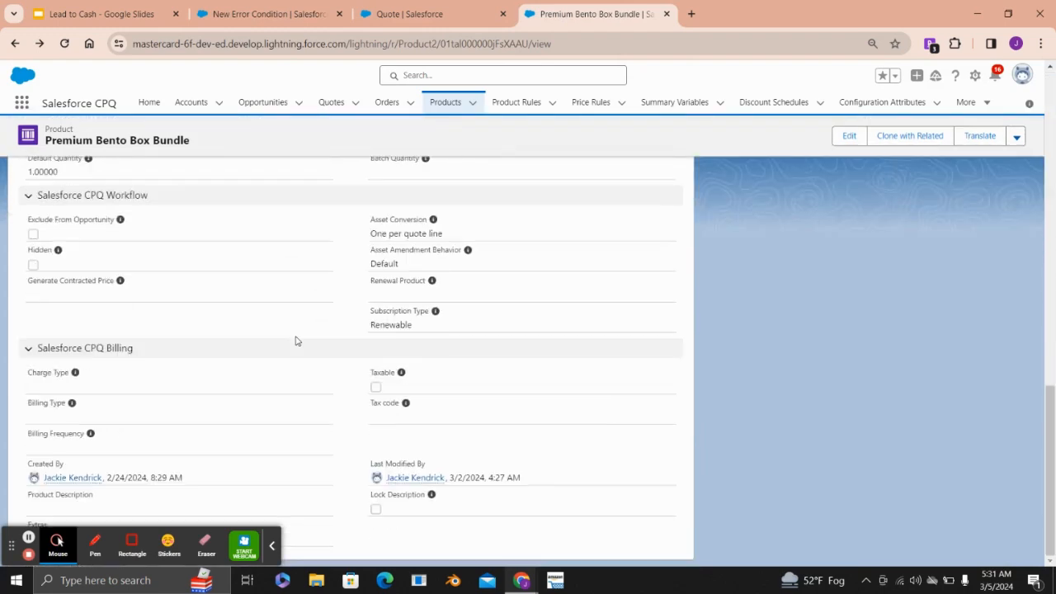
scroll(297, 341, "up", 12)
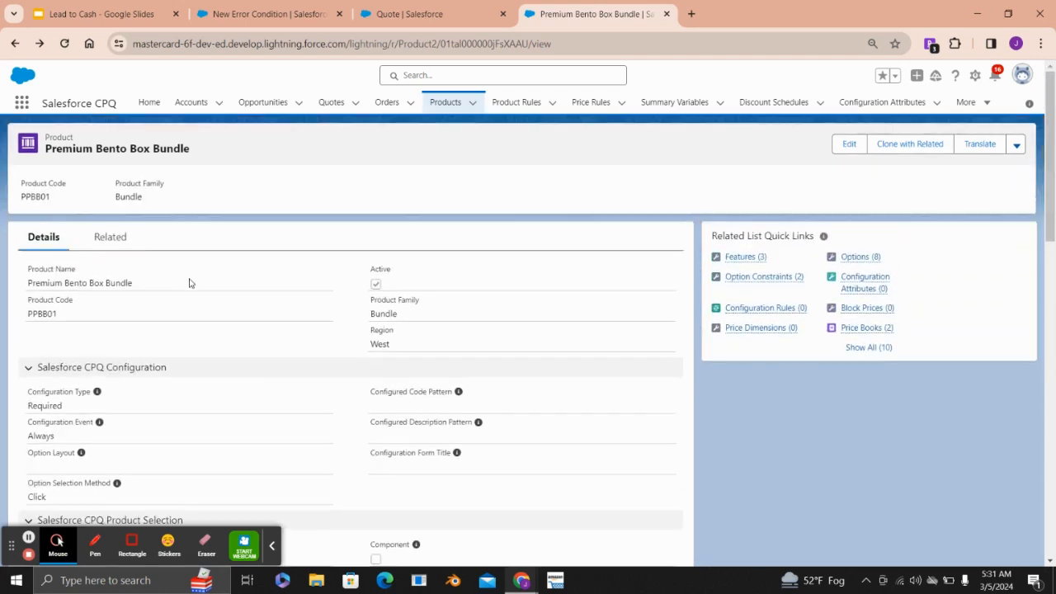
left_click(124, 244)
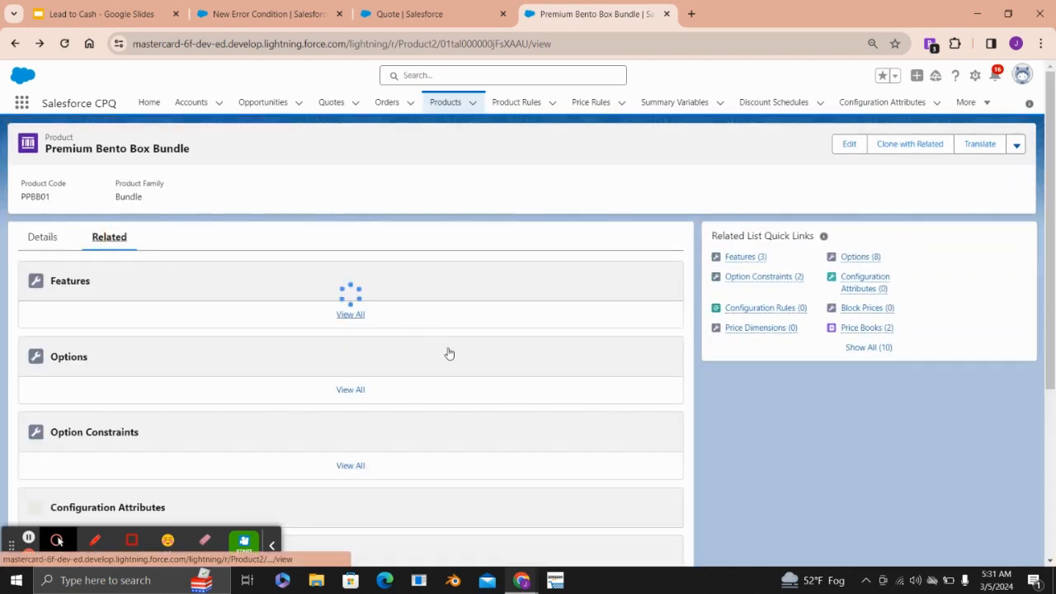
scroll(360, 439, "down", 2)
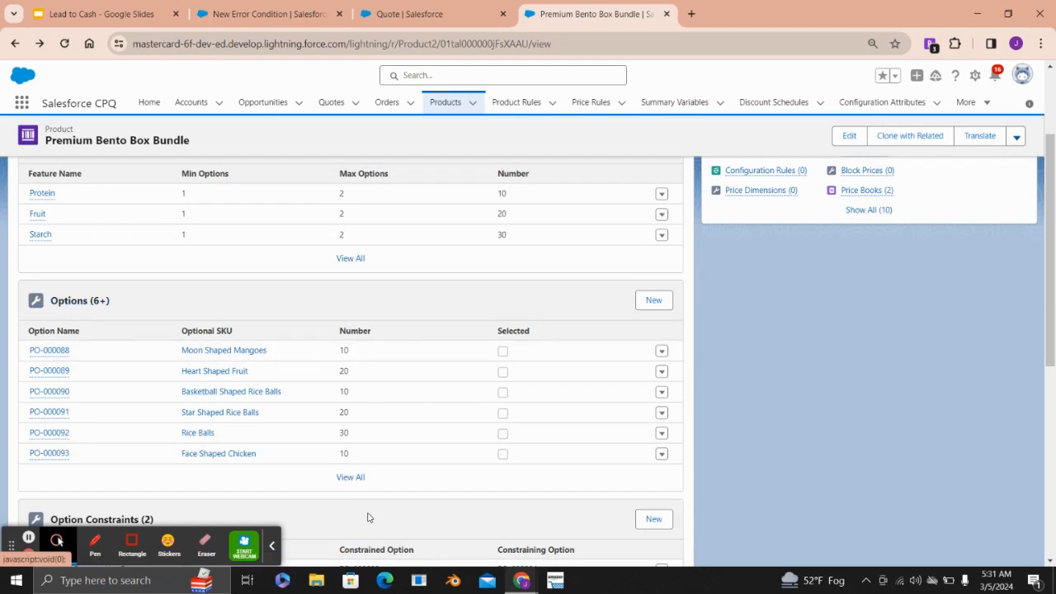
left_click(348, 478)
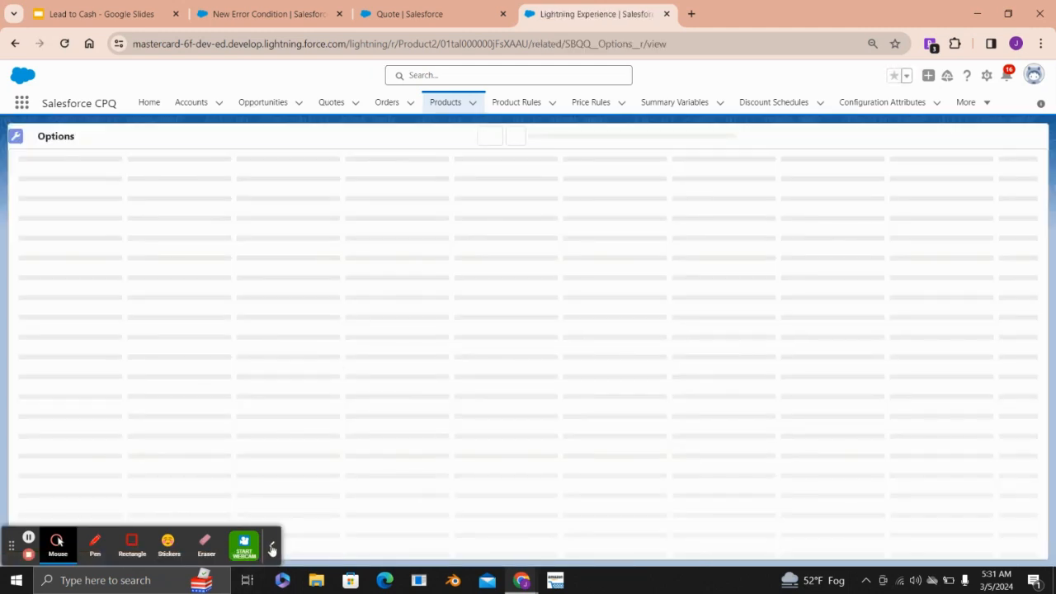
left_click(271, 545)
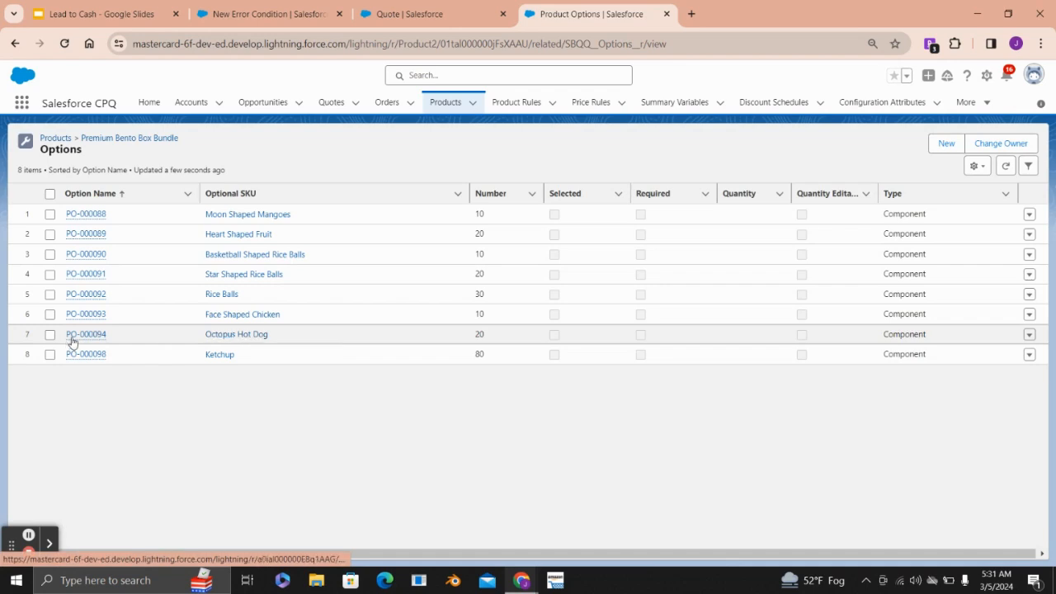
mouse_move(72, 342)
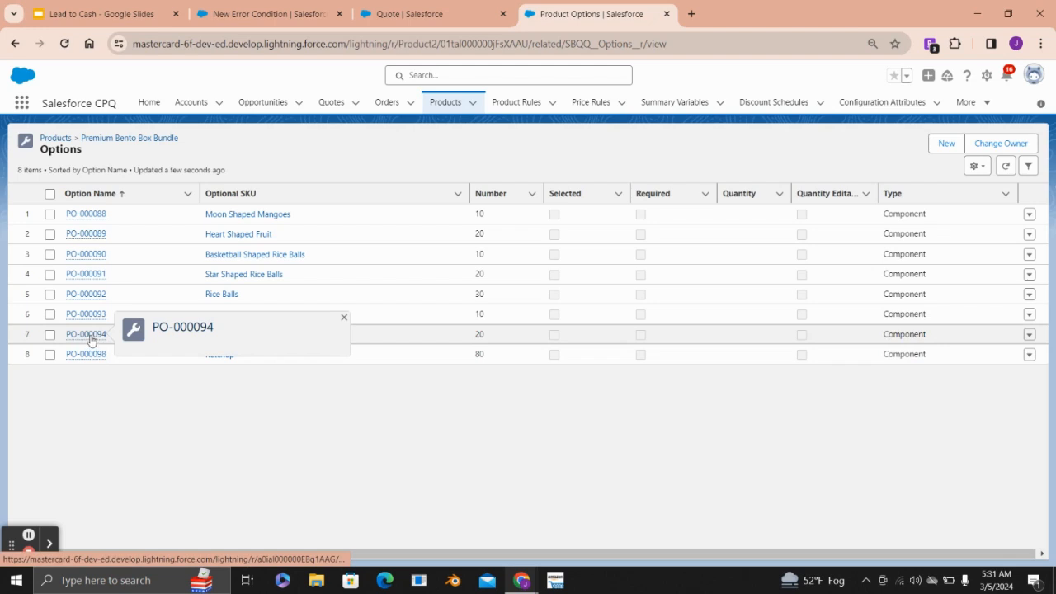
left_click(88, 334)
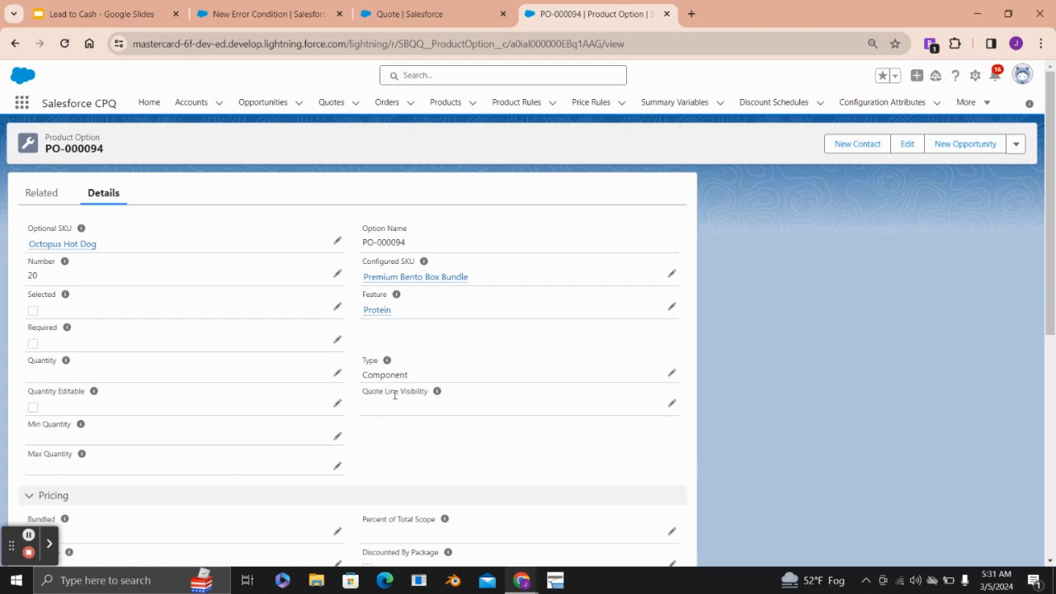
Step: Find the option's Product Code field and open the linked Octopus Hot Dog product in a new tab for comparison
scroll(394, 395, "down", 3)
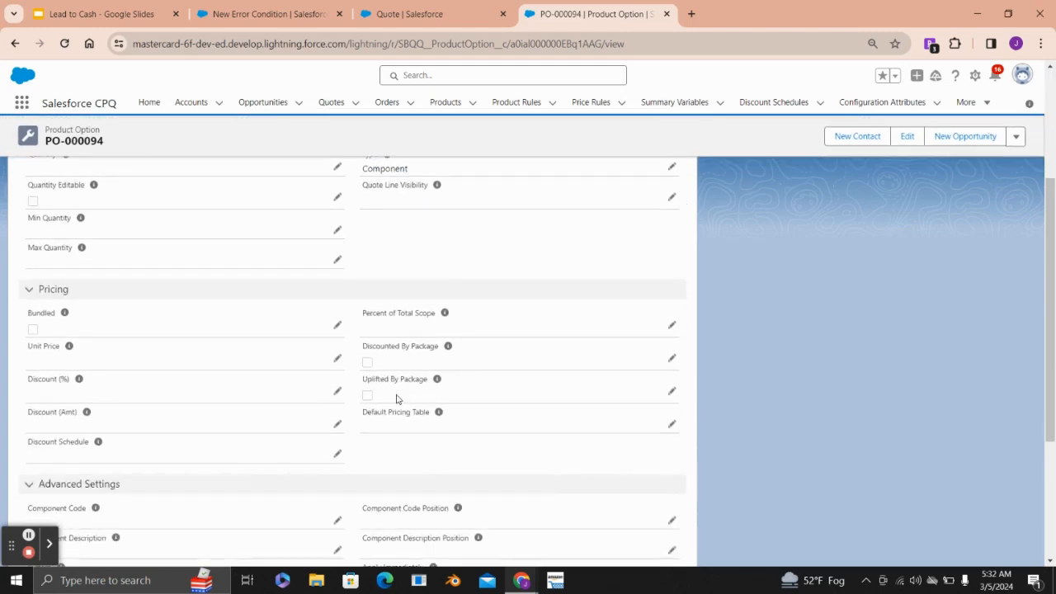
scroll(396, 398, "down", 2)
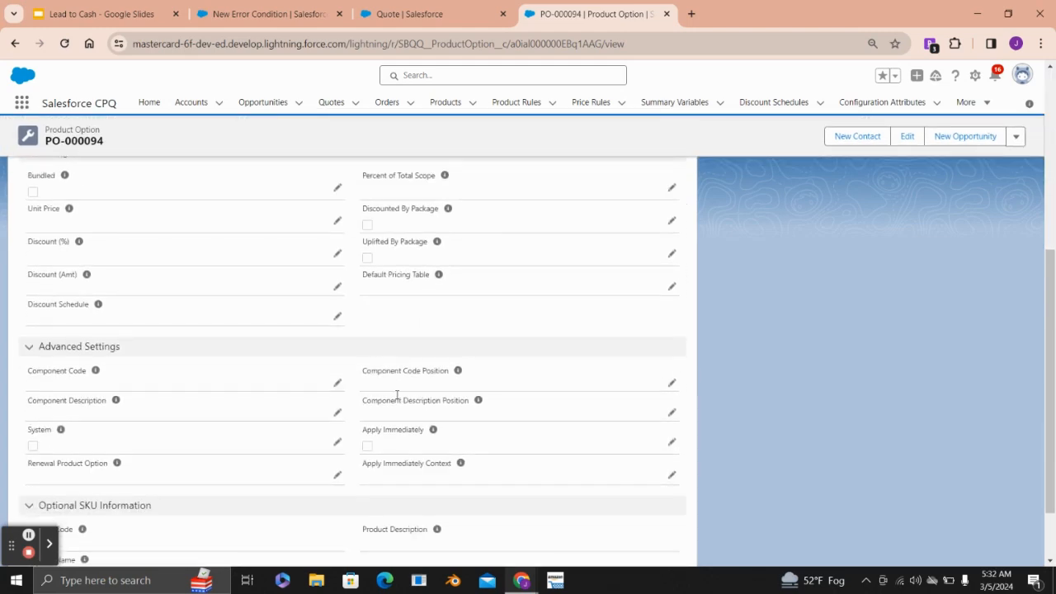
scroll(396, 395, "down", 1)
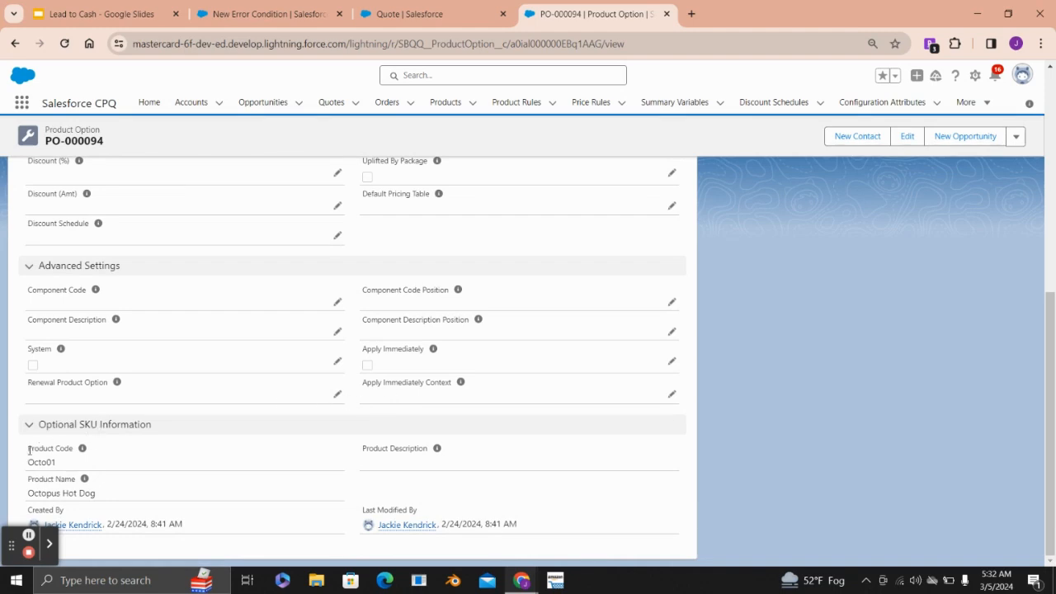
left_click_drag(29, 451, 86, 448)
scroll(312, 380, "up", 3)
scroll(314, 379, "up", 3)
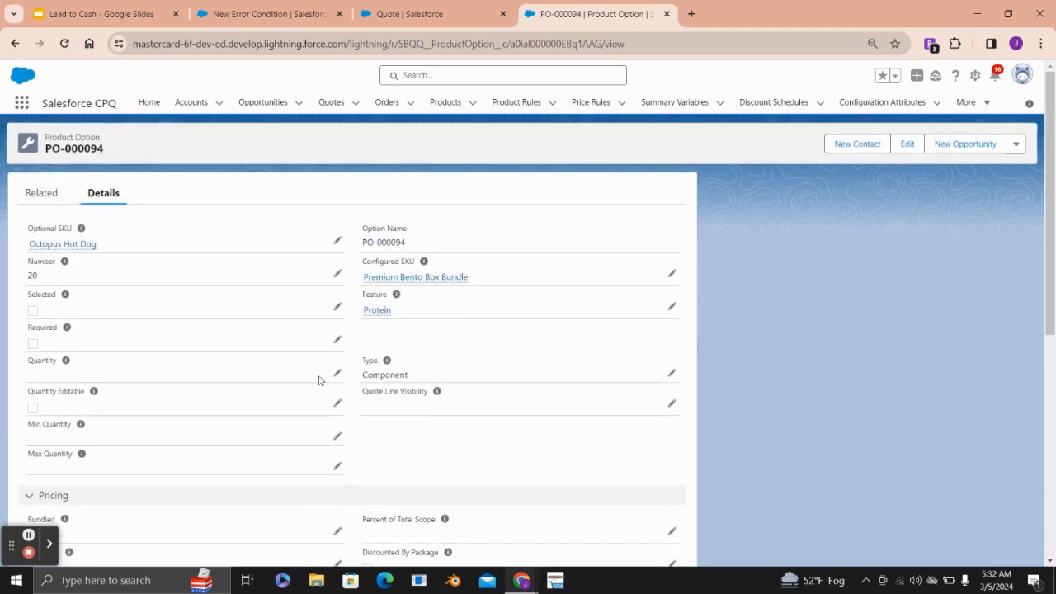
right_click(85, 251)
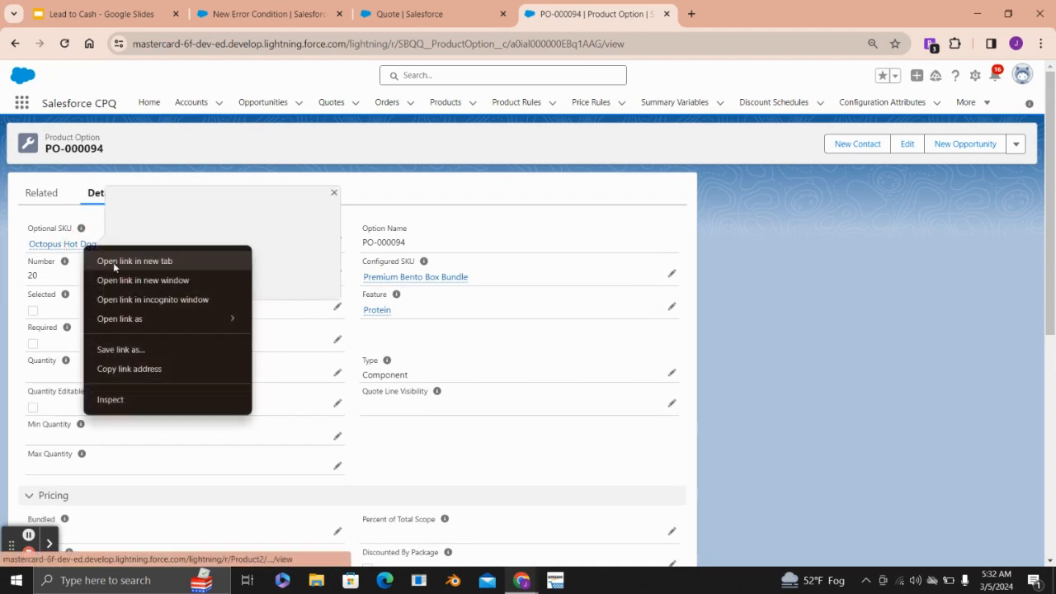
left_click(124, 262)
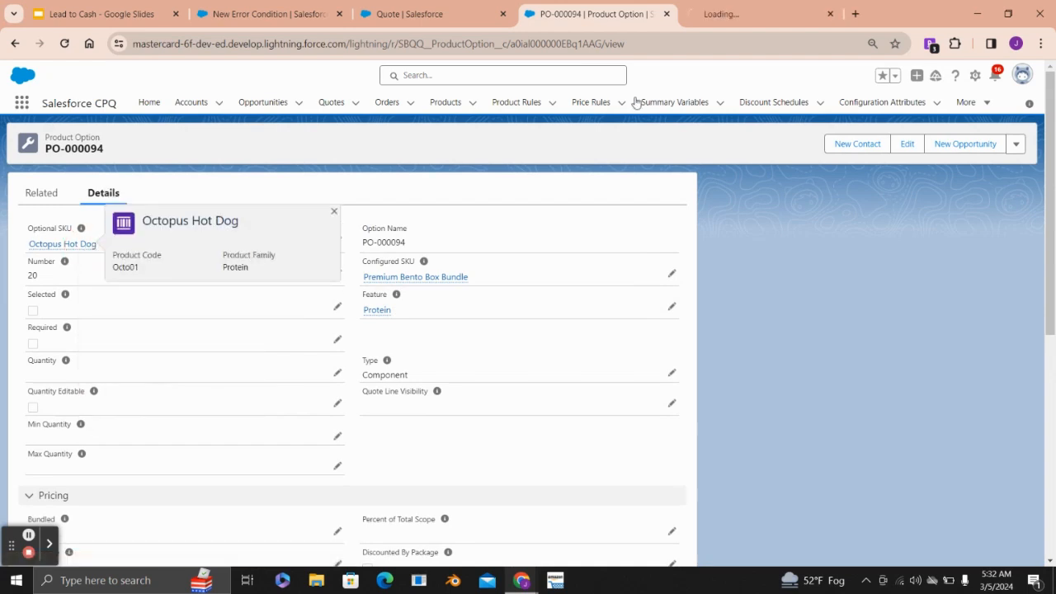
left_click(743, 12)
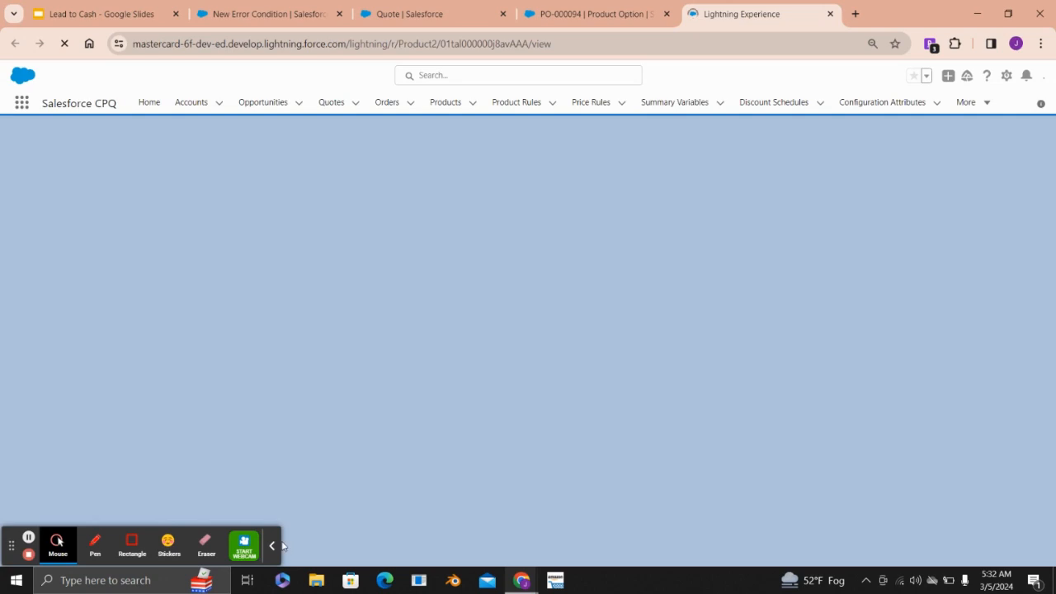
left_click(273, 547)
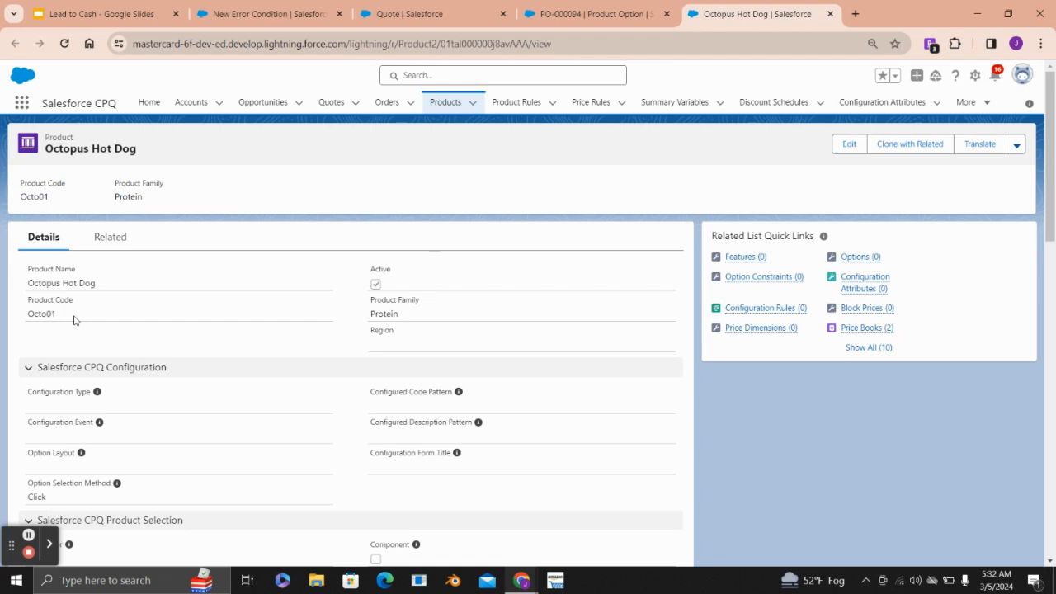
Step: Return to the Octopus Hot Dog option record and copy its product code, Octo01, from the Optional SKU Information
left_click(588, 16)
scroll(206, 470, "down", 5)
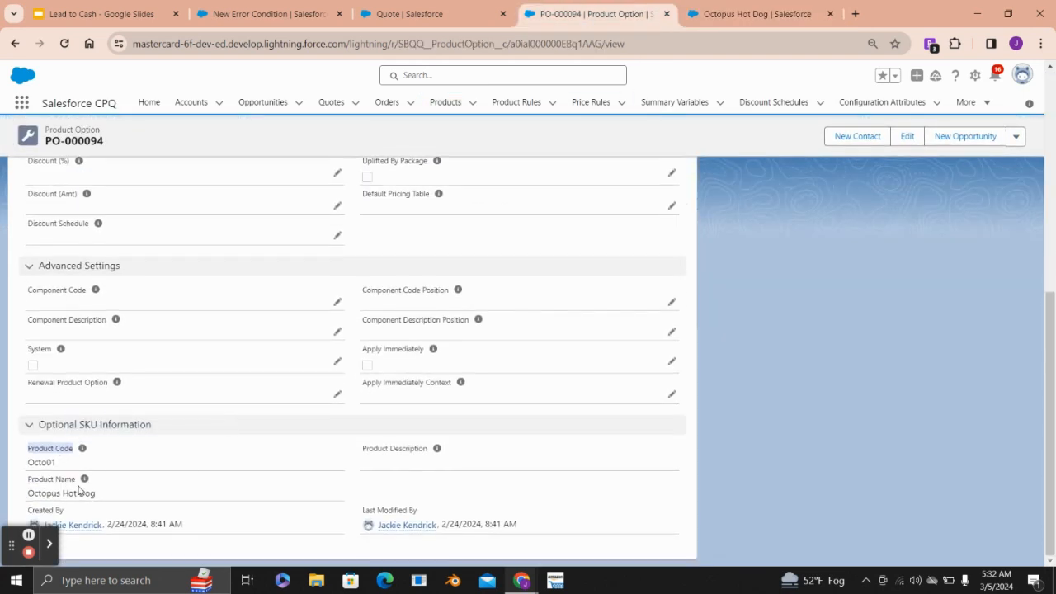
left_click_drag(25, 466, 66, 470)
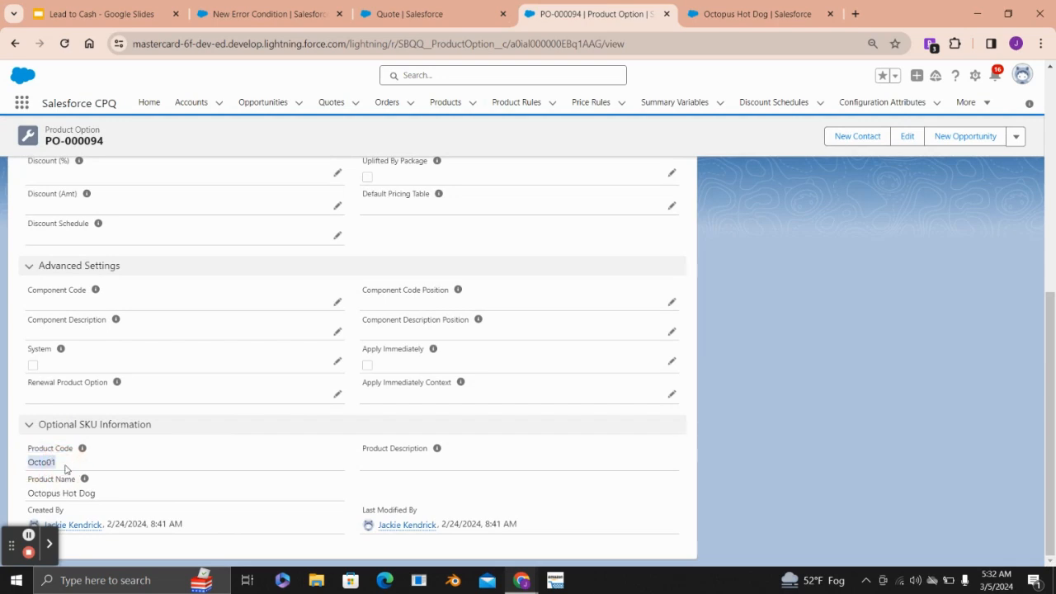
right_click(47, 463)
left_click(117, 320)
Step: Return to the new error condition and set its tested field to SBQQ__ProductCode__c
left_click(258, 12)
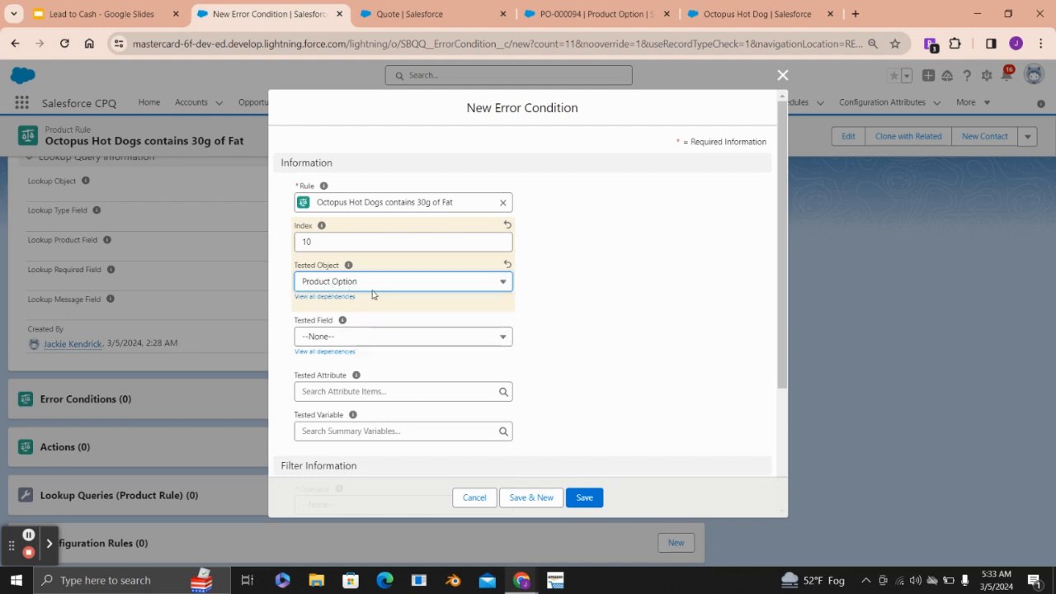
left_click(388, 336)
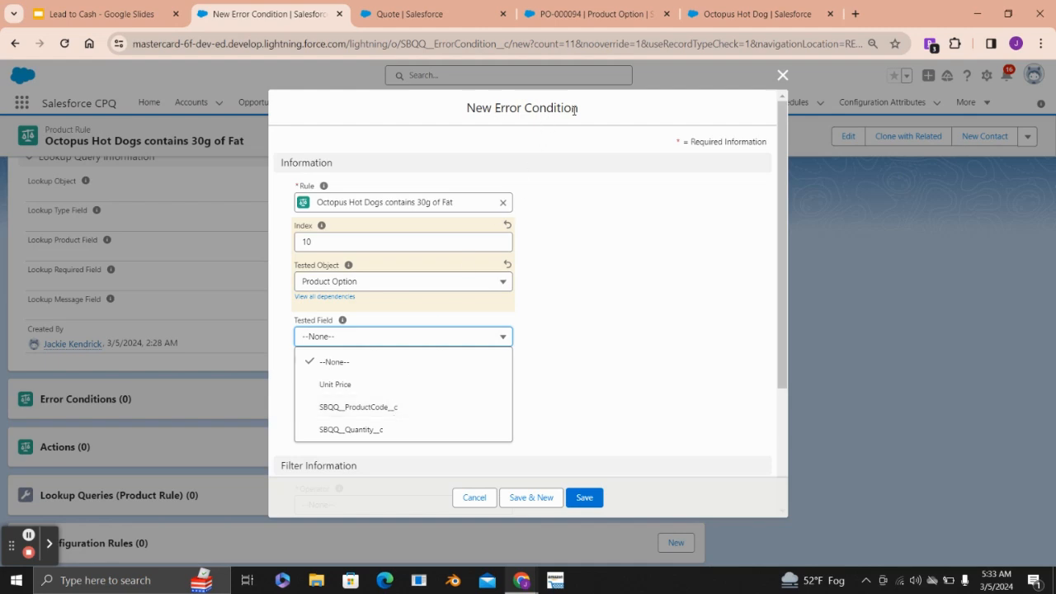
left_click(401, 417)
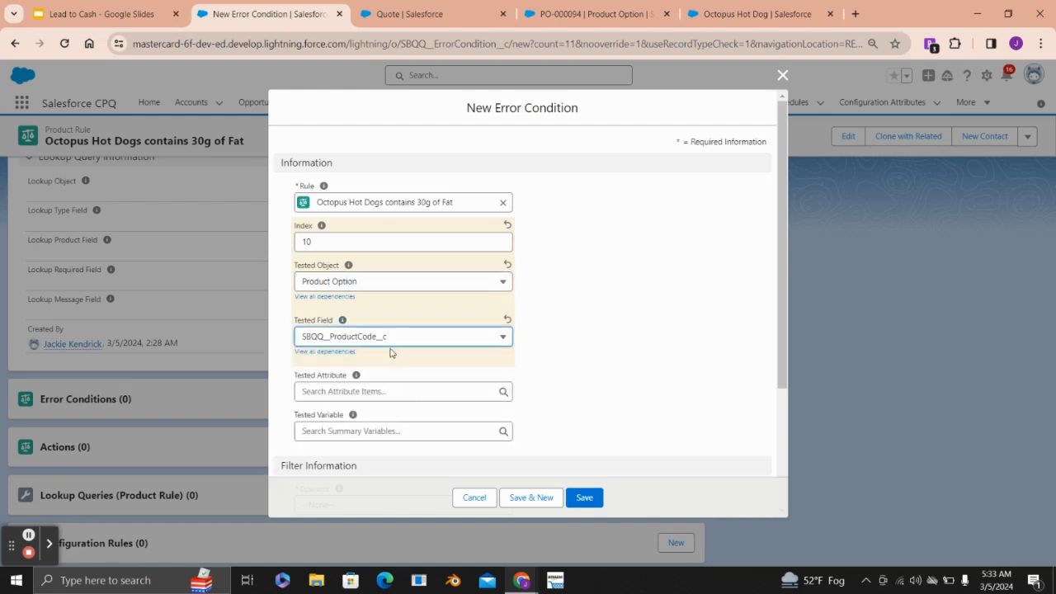
Step: Set the error condition's operator to equals, filter type to Value and filter value to Octo01, and save it
scroll(561, 353, "down", 2)
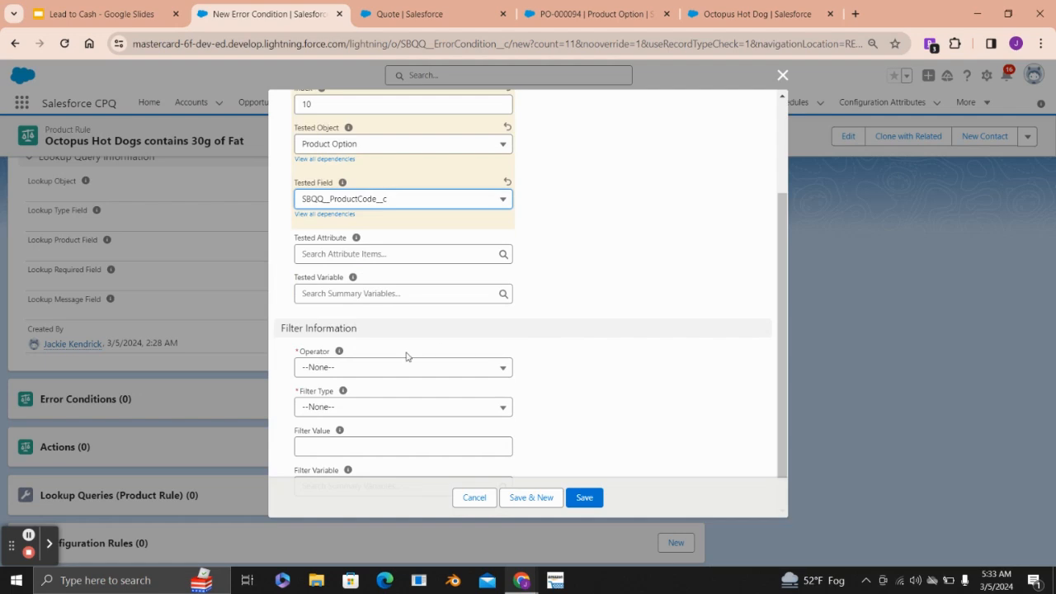
scroll(405, 356, "down", 1)
left_click(385, 329)
left_click(386, 381)
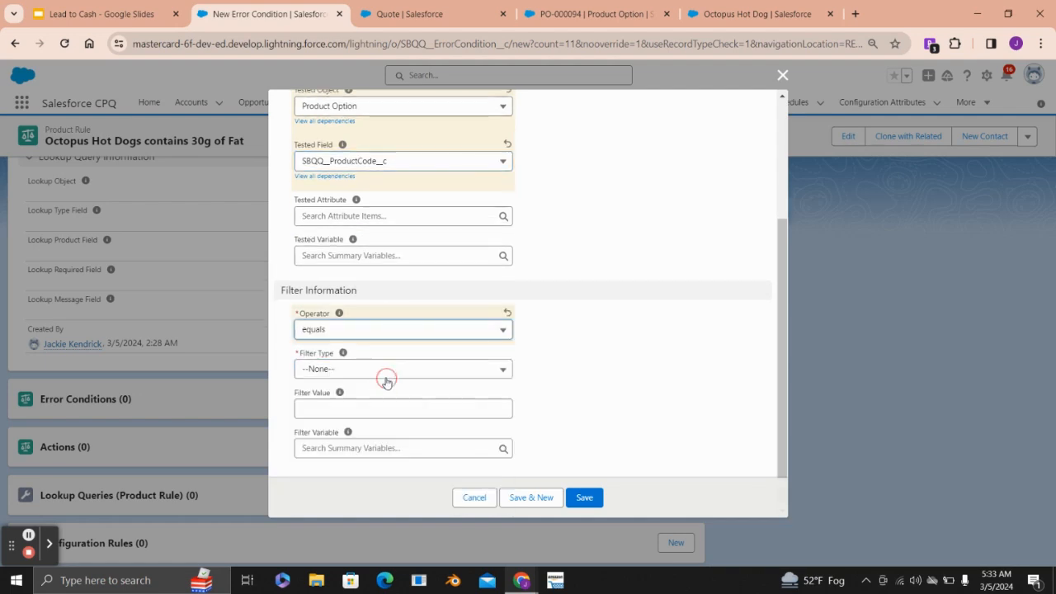
left_click(359, 371)
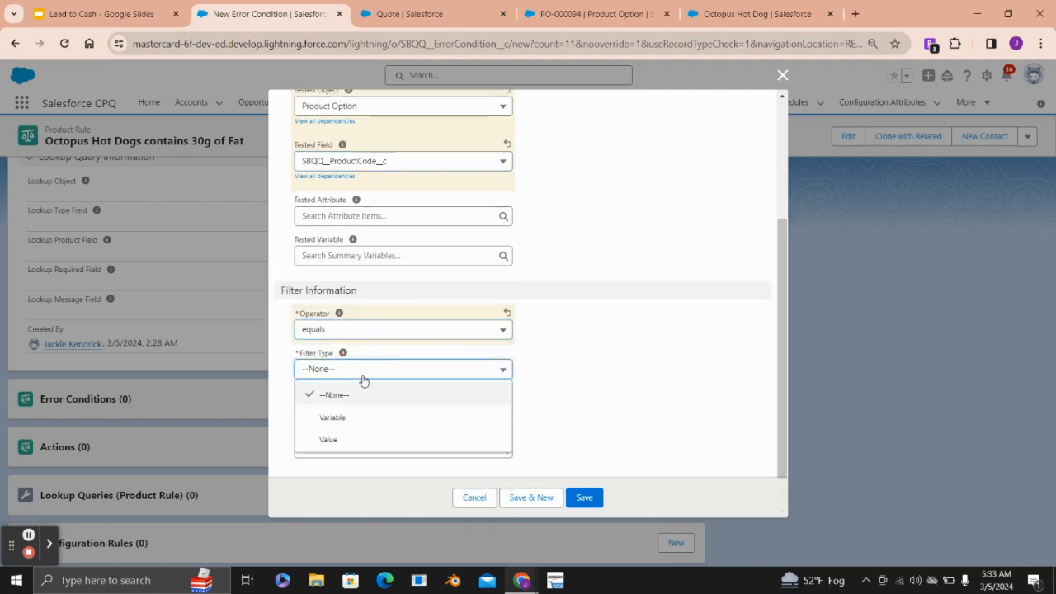
left_click(356, 441)
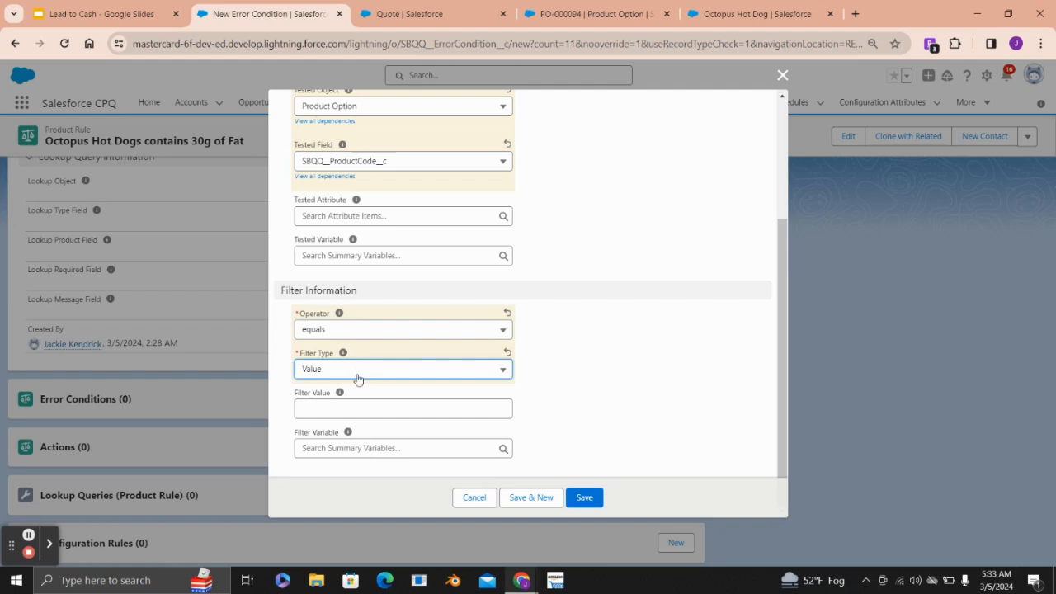
right_click(349, 410)
left_click(371, 256)
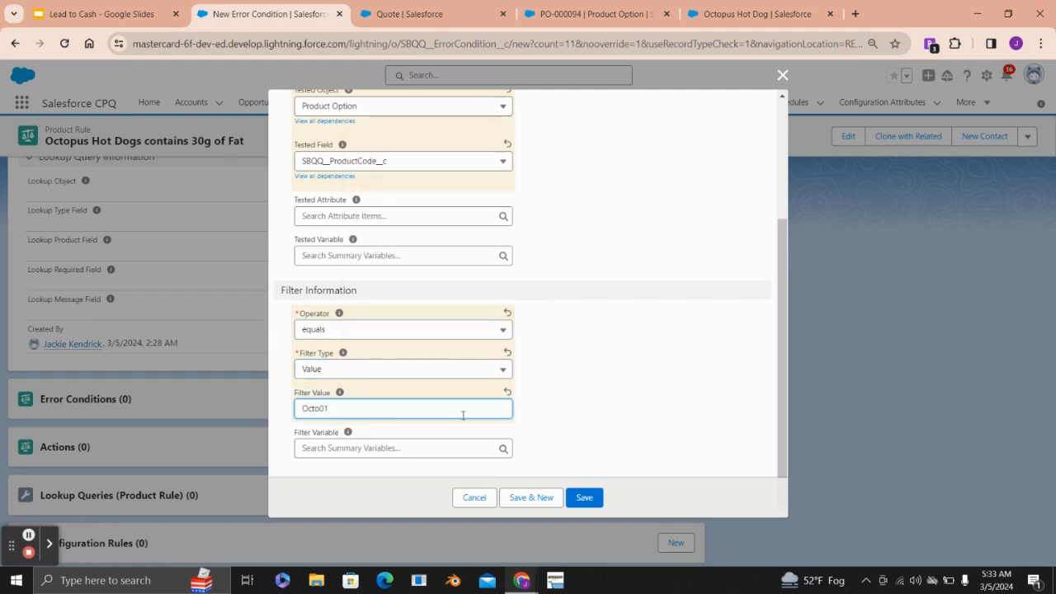
left_click(583, 496)
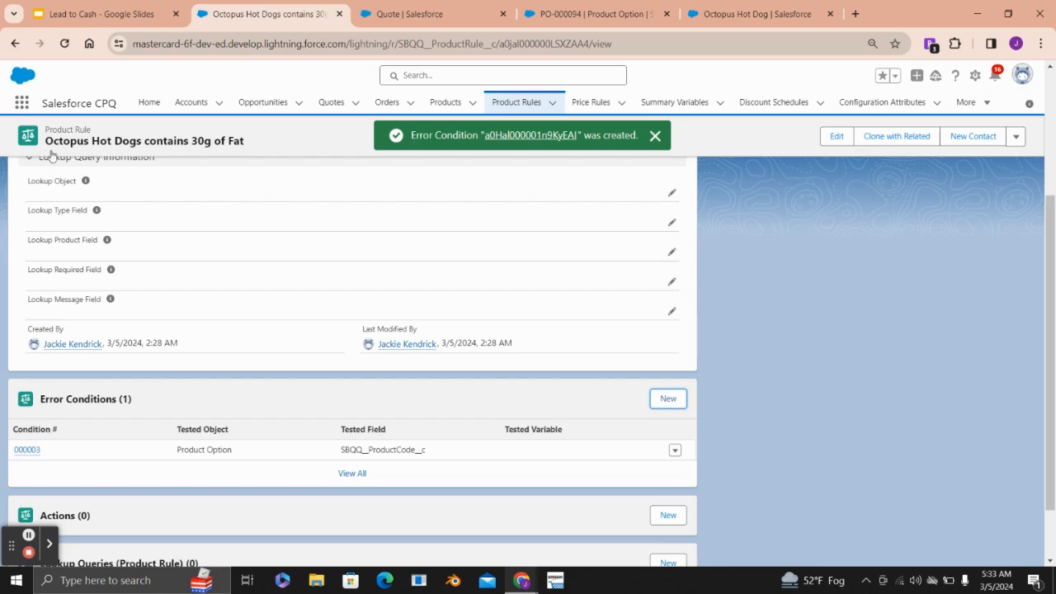
Step: Review the Octopus Hot Dog product, the Premium Bento Box Bundle's options list and the quote, and return to the product rule
scroll(770, 384, "down", 1)
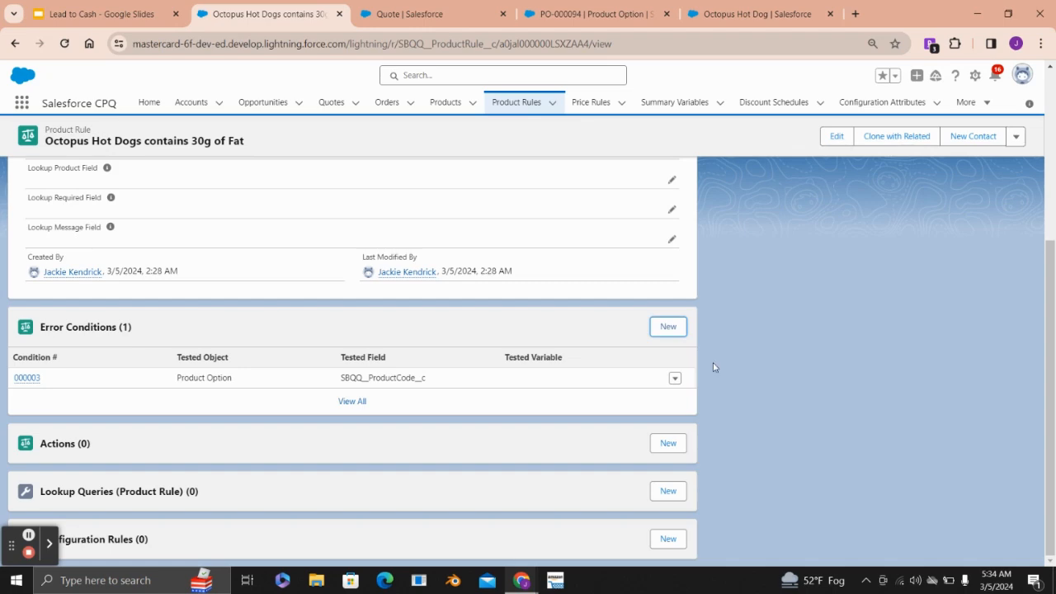
left_click(725, 14)
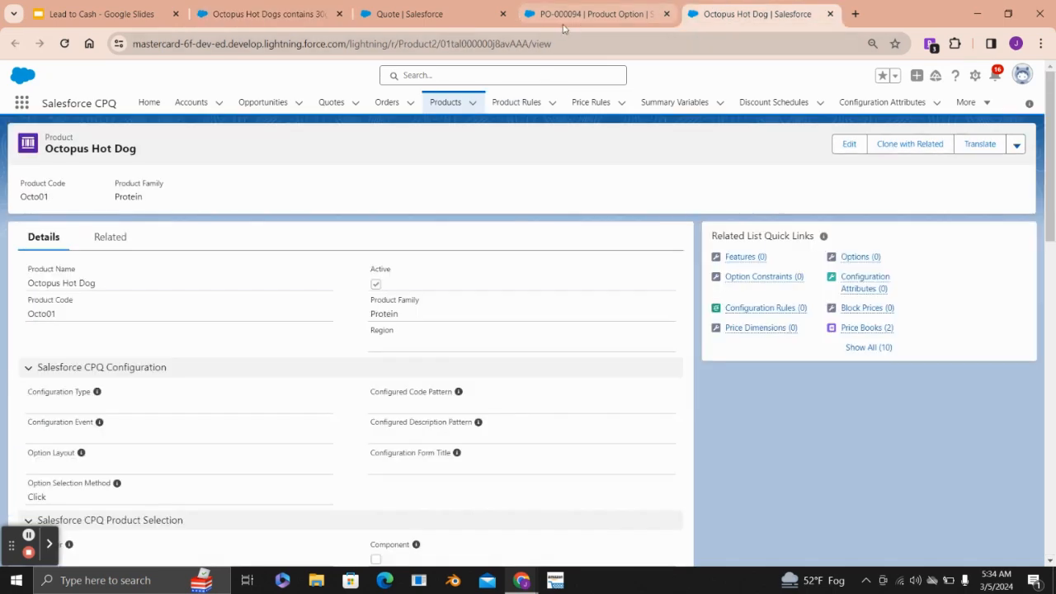
left_click(570, 15)
left_click(15, 44)
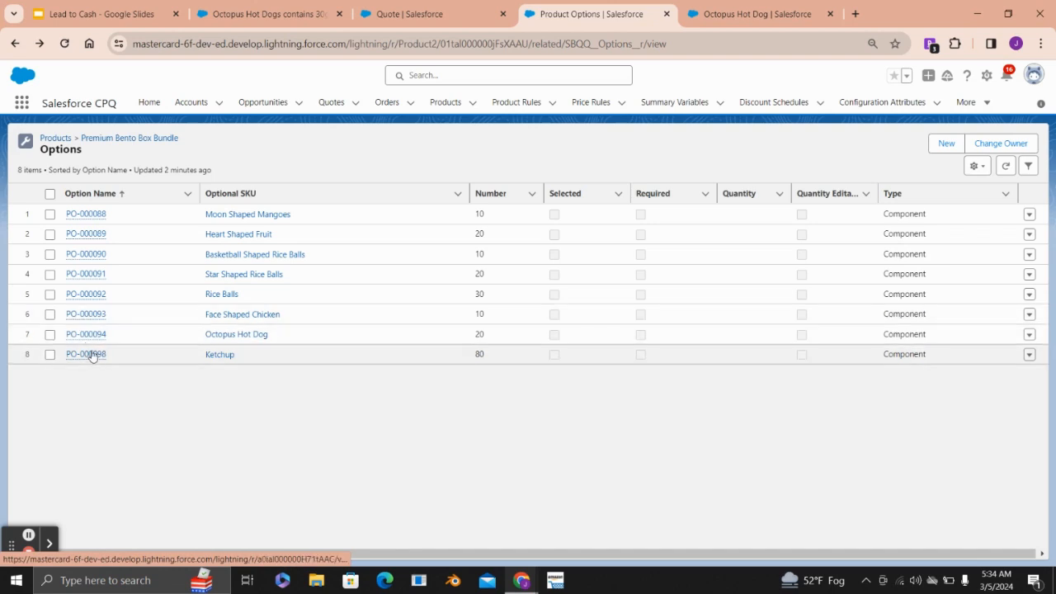
mouse_move(85, 342)
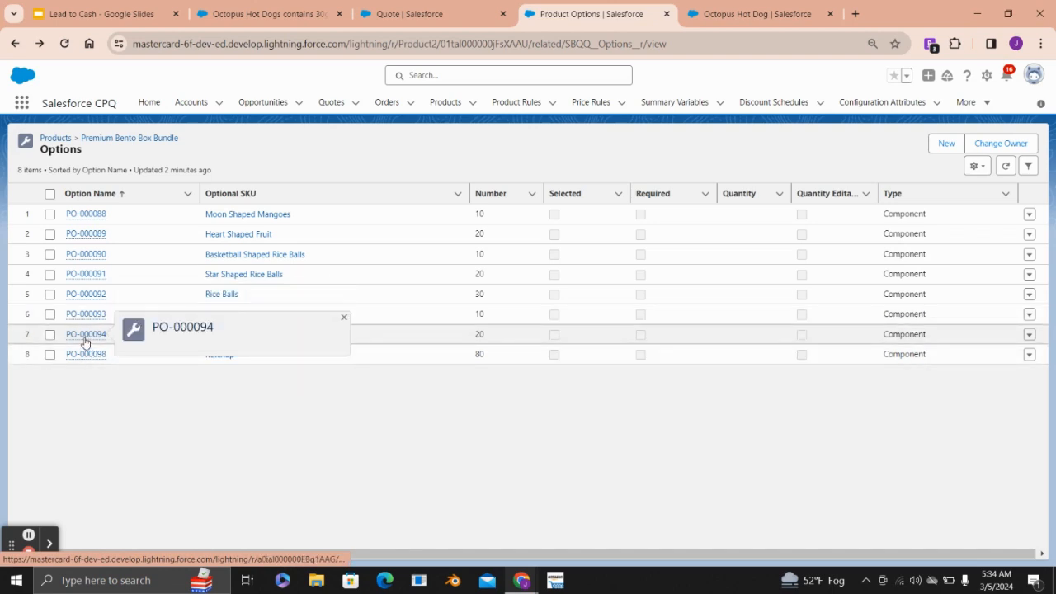
left_click(421, 14)
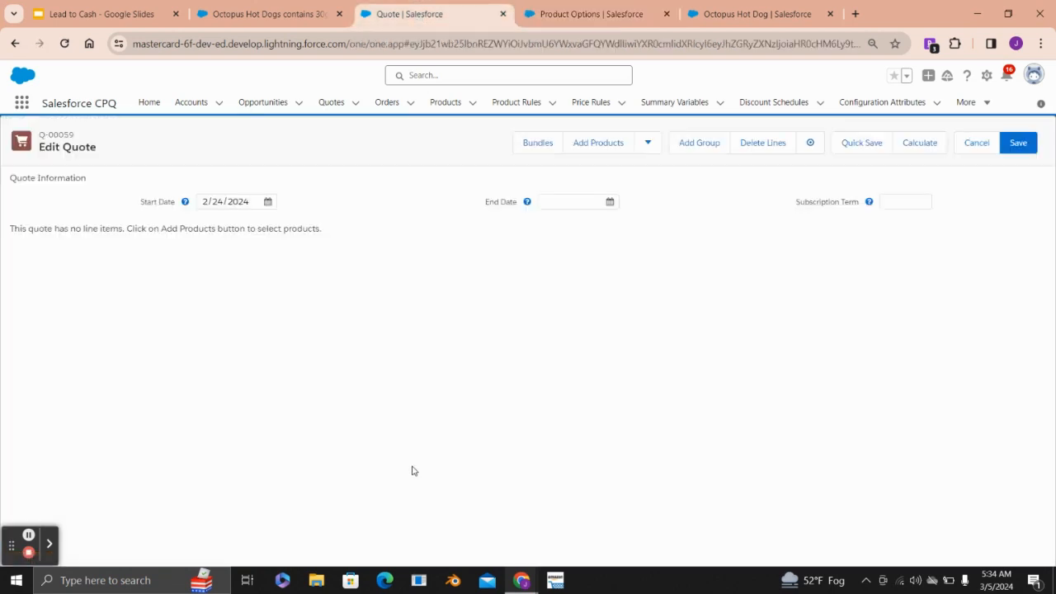
left_click(243, 14)
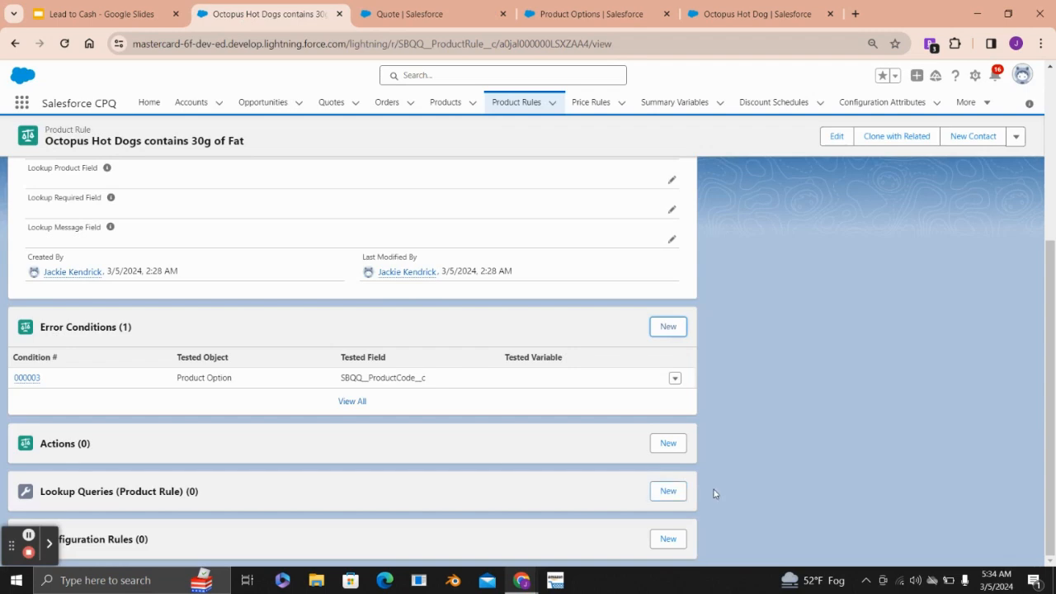
Step: Create an active configuration rule on the product rule for the Premium Bento Box Bundle product and save it
left_click(761, 434)
key("ctrl+minus")
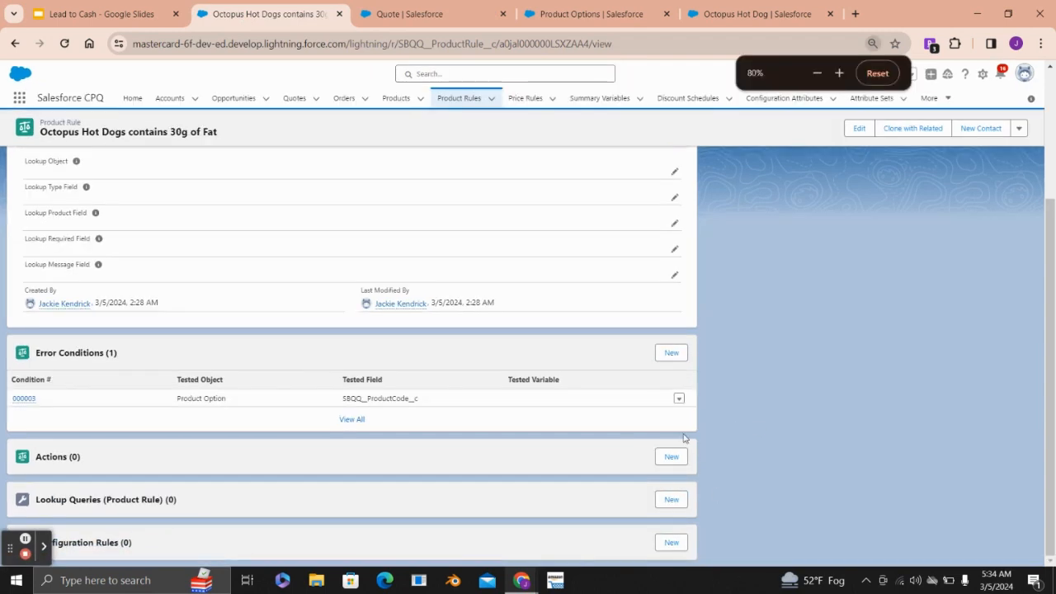
key("ctrl+minus")
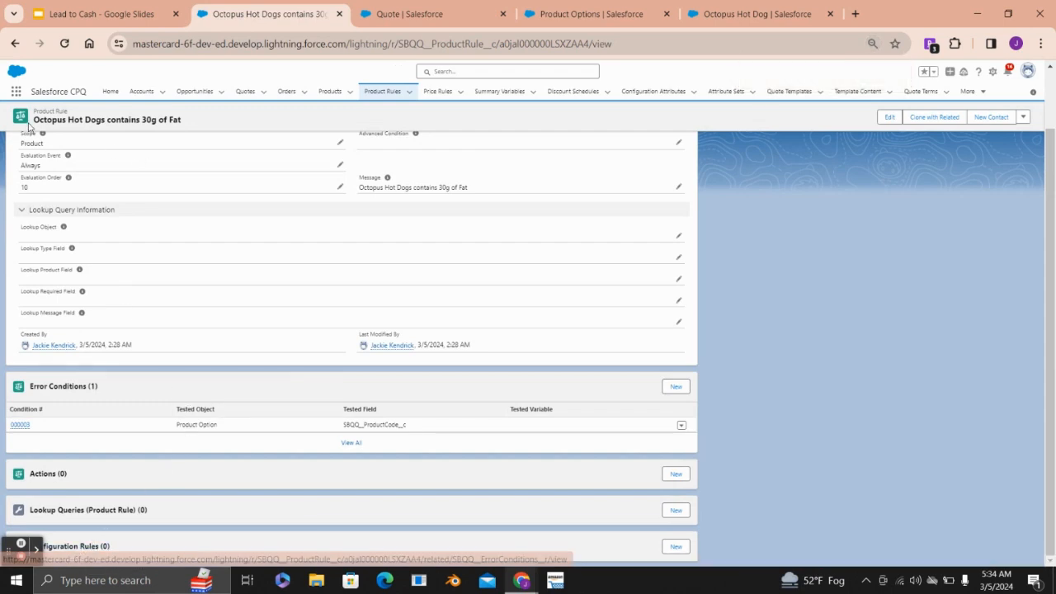
left_click(674, 548)
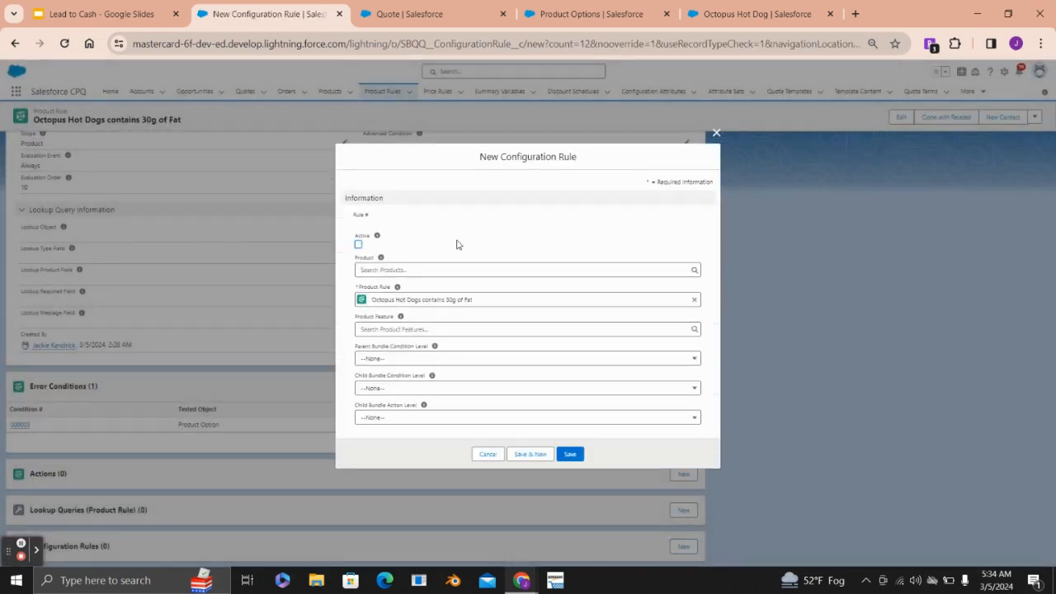
key("ctrl+plus")
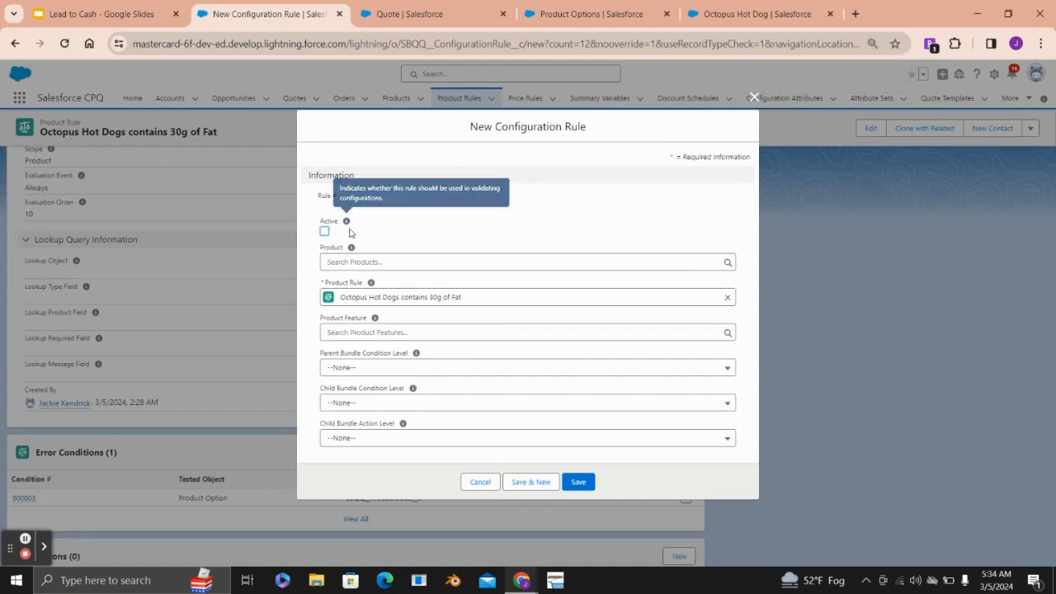
left_click(324, 232)
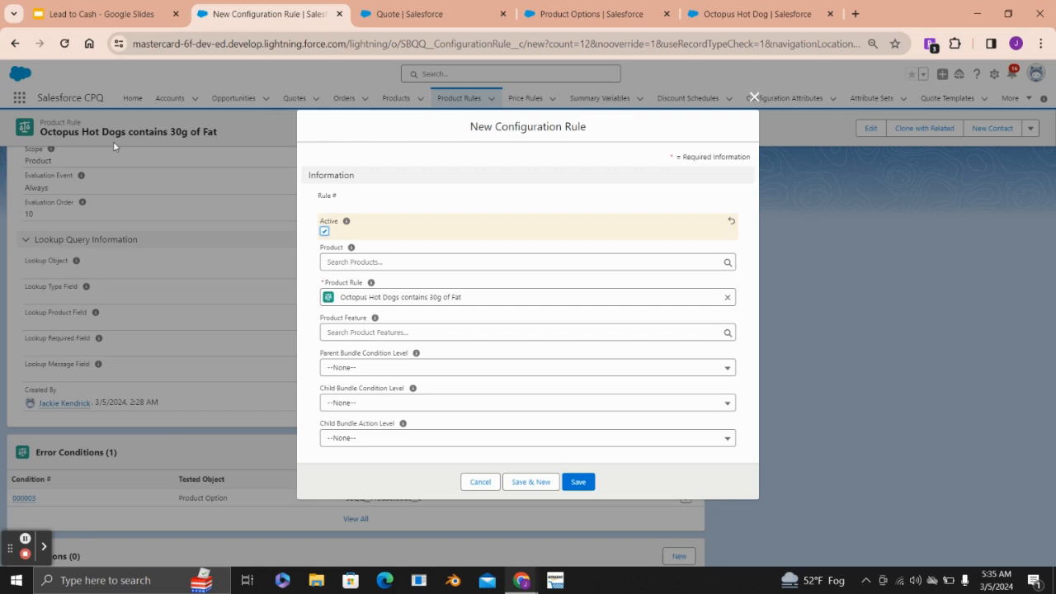
left_click(395, 261)
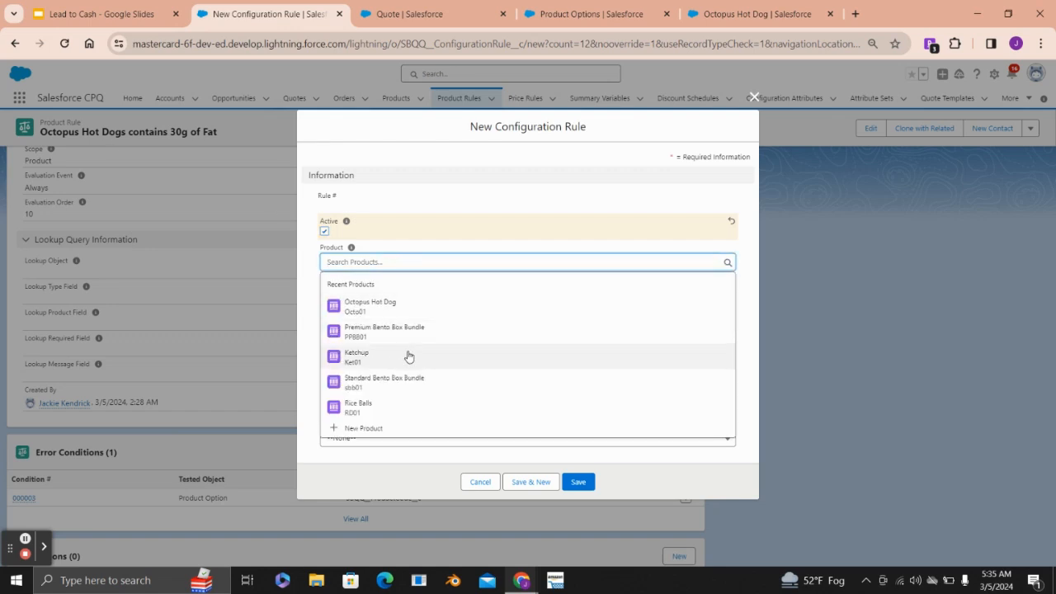
left_click(382, 335)
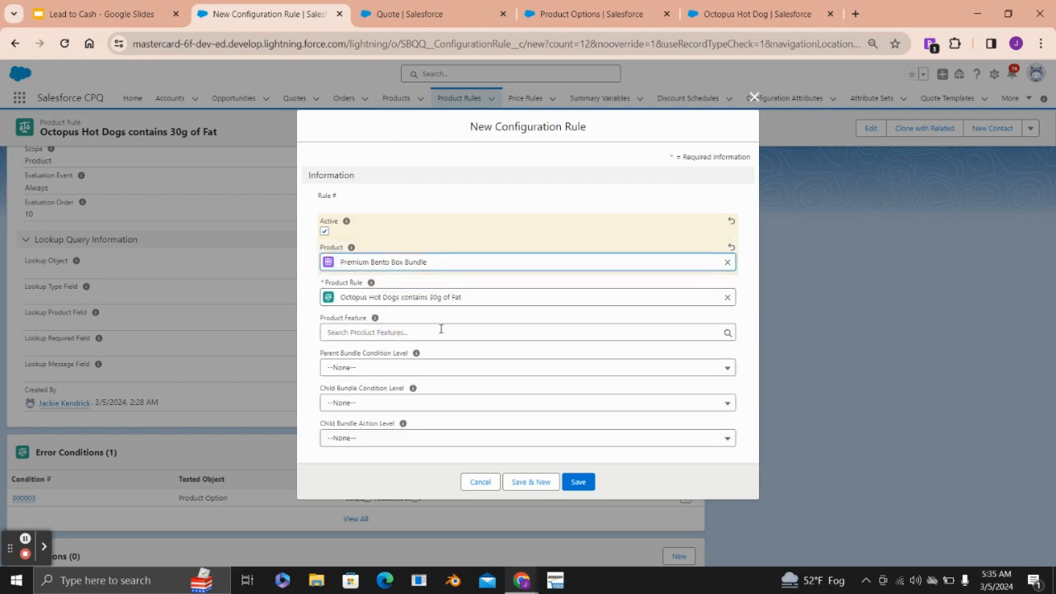
left_click(577, 484)
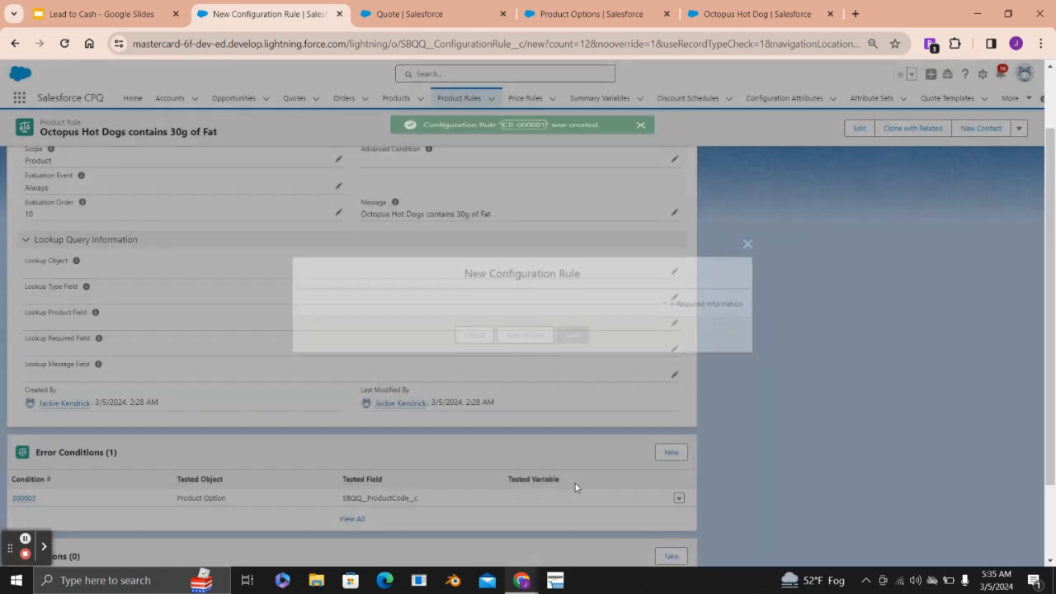
Step: Go to the open quote, leave its line editor without saving and reopen the quote lines for editing
scroll(499, 252, "up", 3)
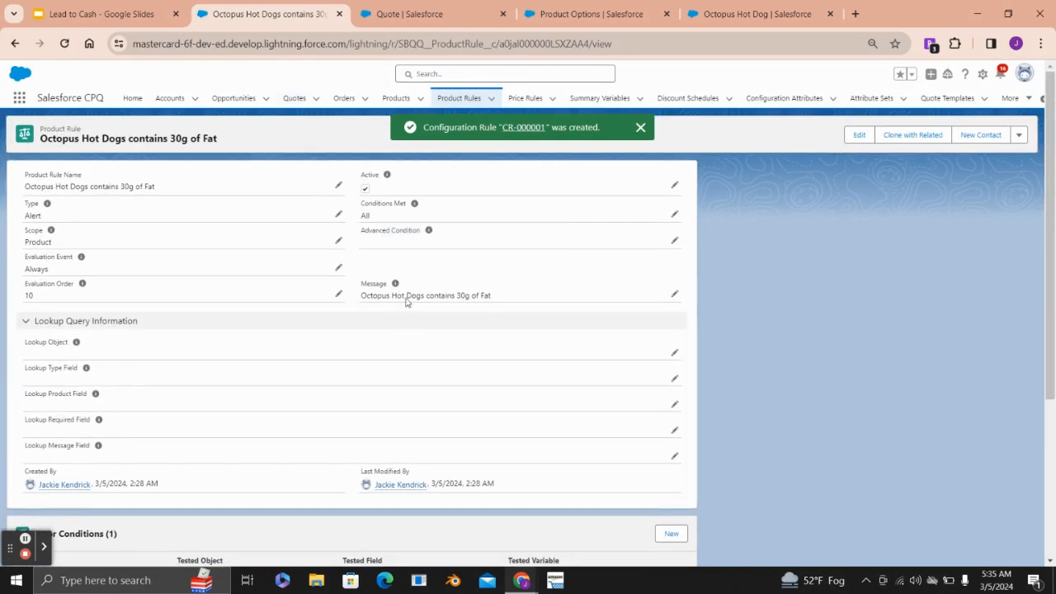
left_click(427, 17)
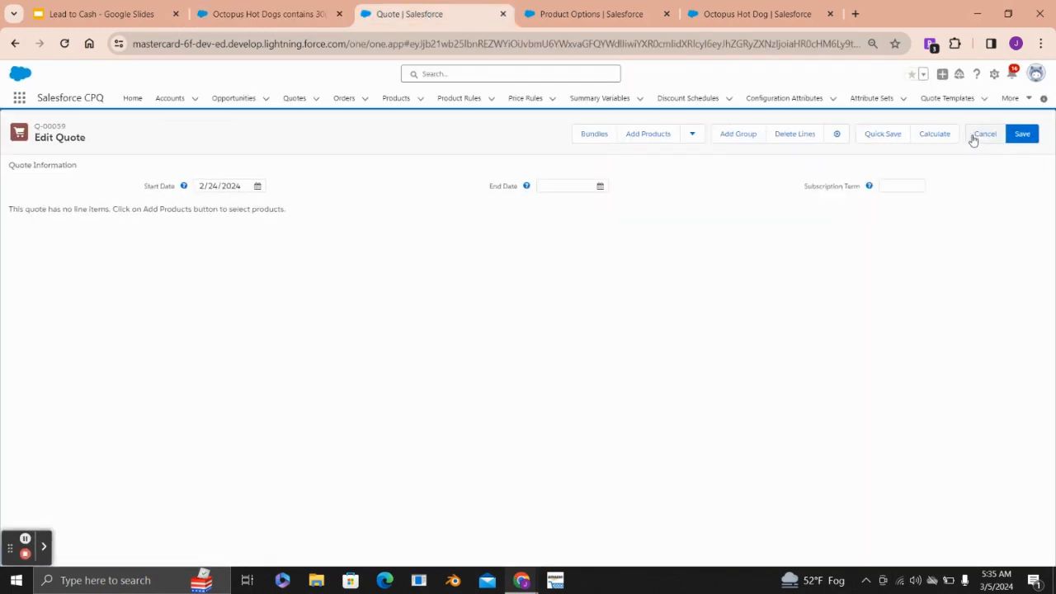
left_click(981, 135)
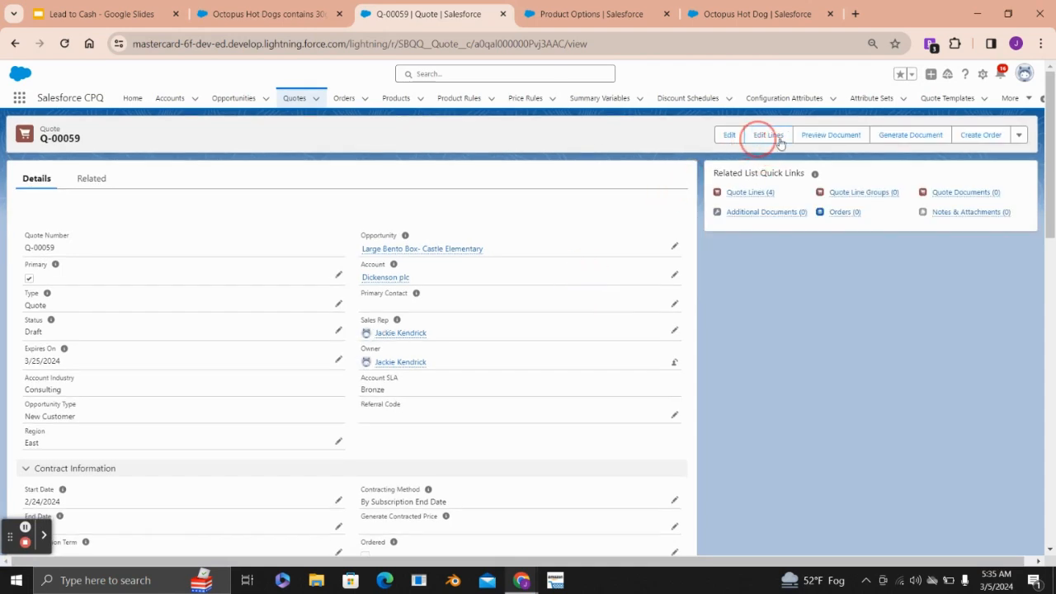
left_click(778, 138)
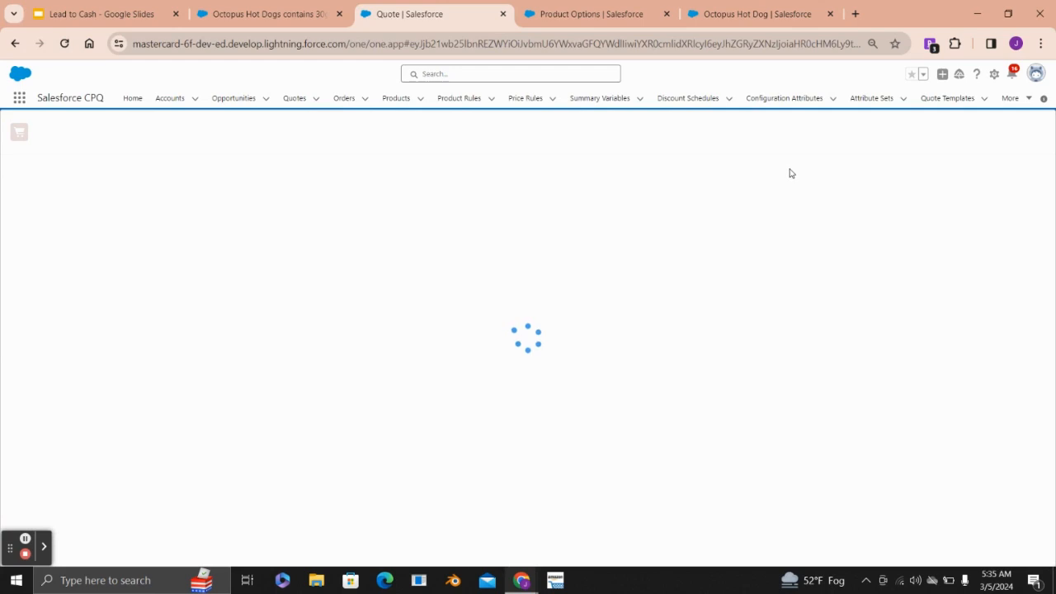
Step: Start adding products to the quote and clear the Region filter from the product selection
left_click(648, 135)
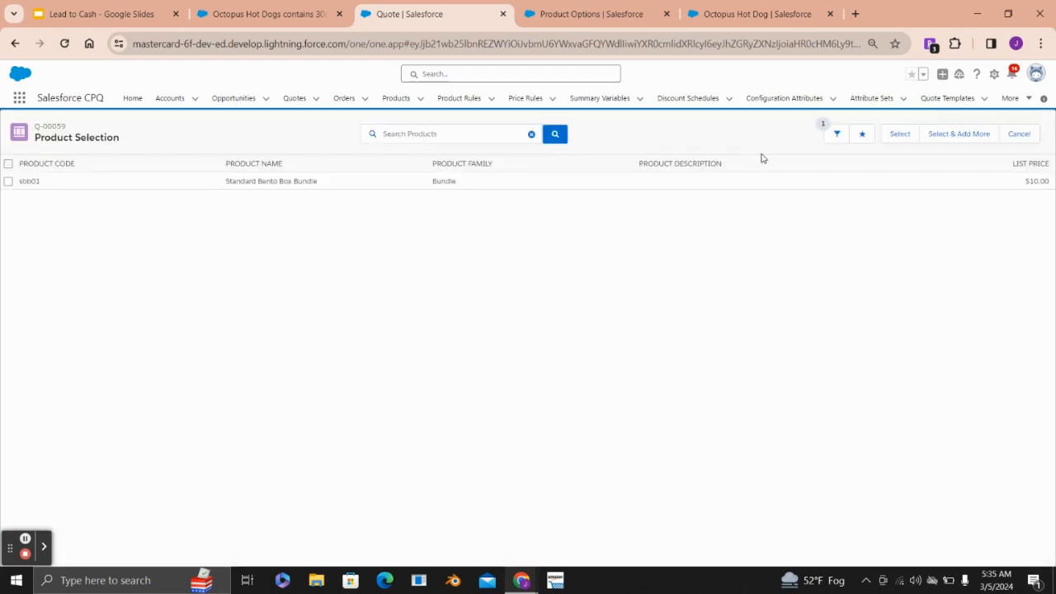
left_click(836, 137)
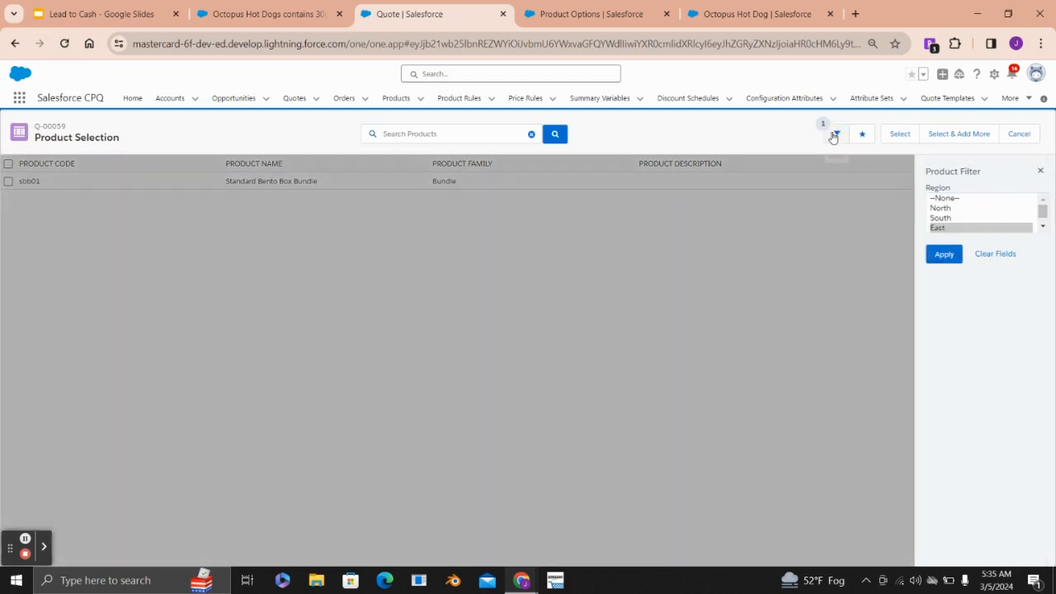
left_click(985, 256)
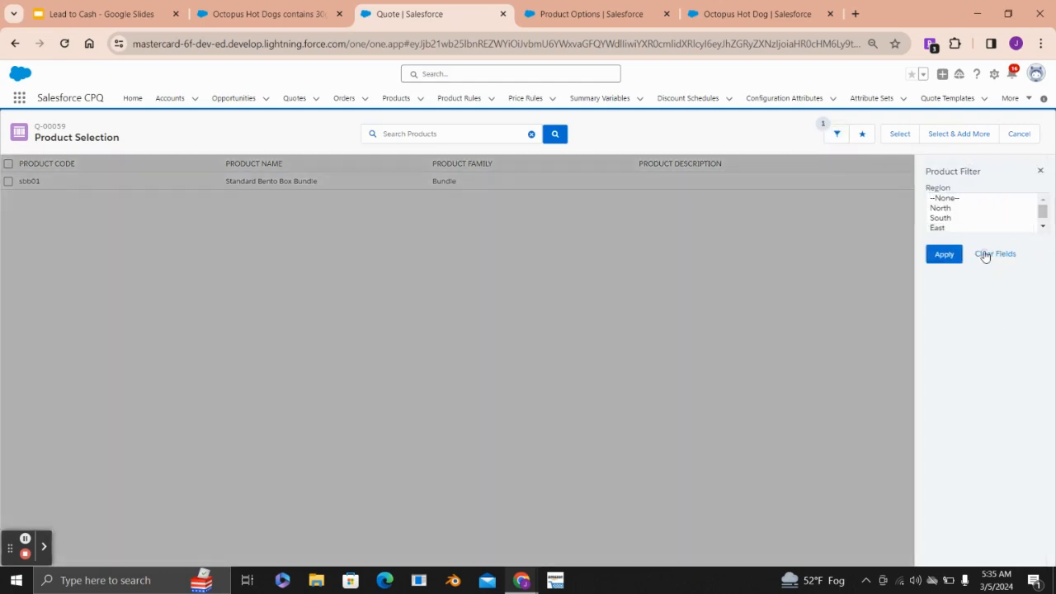
left_click(942, 254)
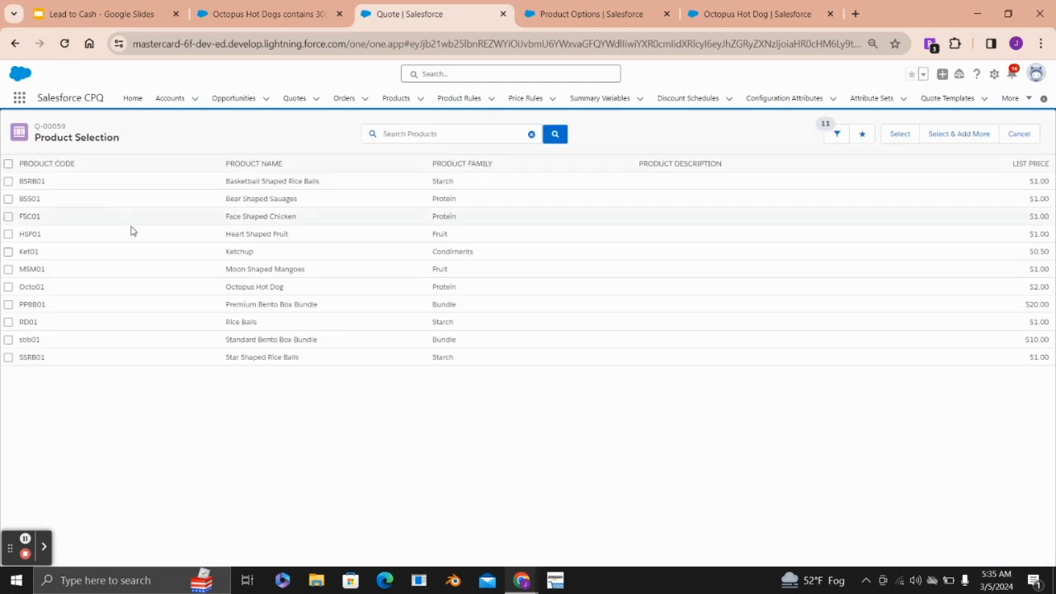
Step: Select the Premium Bento Box Bundle for the quote and proceed to its configuration
left_click_drag(320, 312, 224, 304)
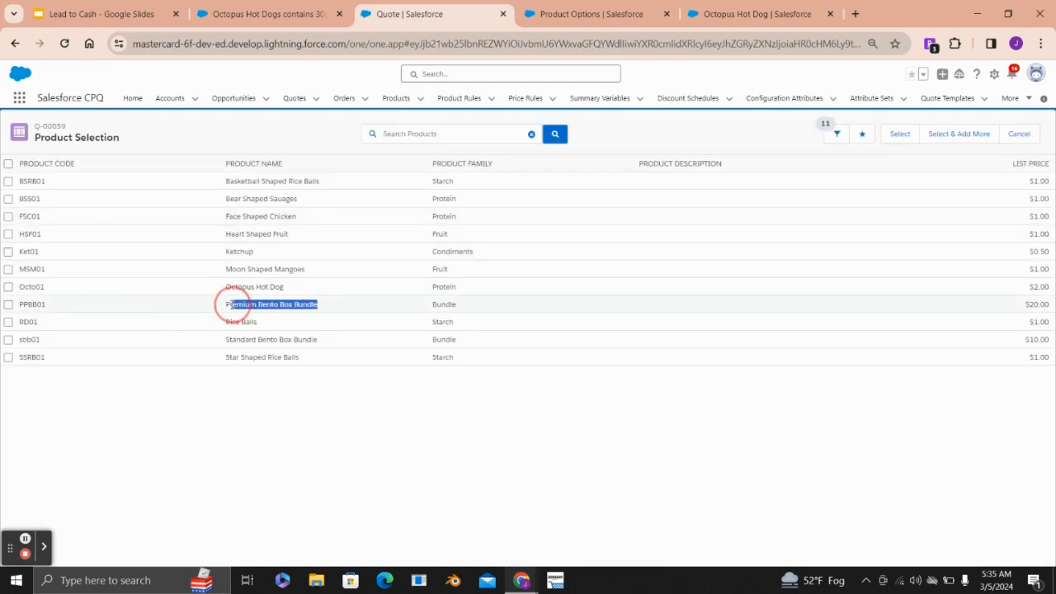
left_click(8, 304)
left_click(898, 134)
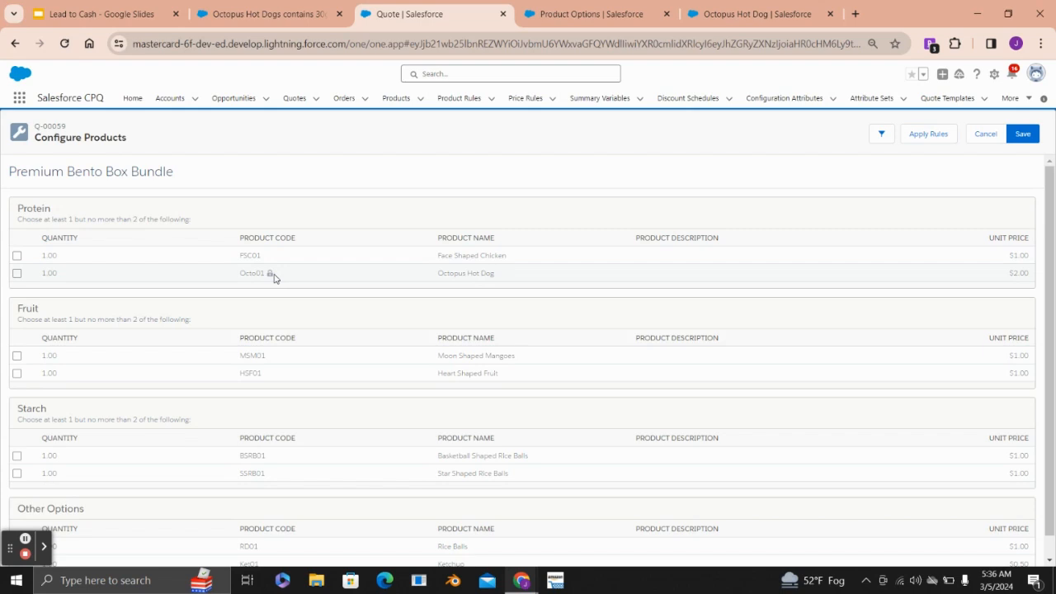
Step: Choose Octopus Hot Dog, Heart Shaped Fruit and Star Shaped Rice Balls as bundle options and save the configuration to test the alert
scroll(247, 275, "down", 1)
left_click(17, 252)
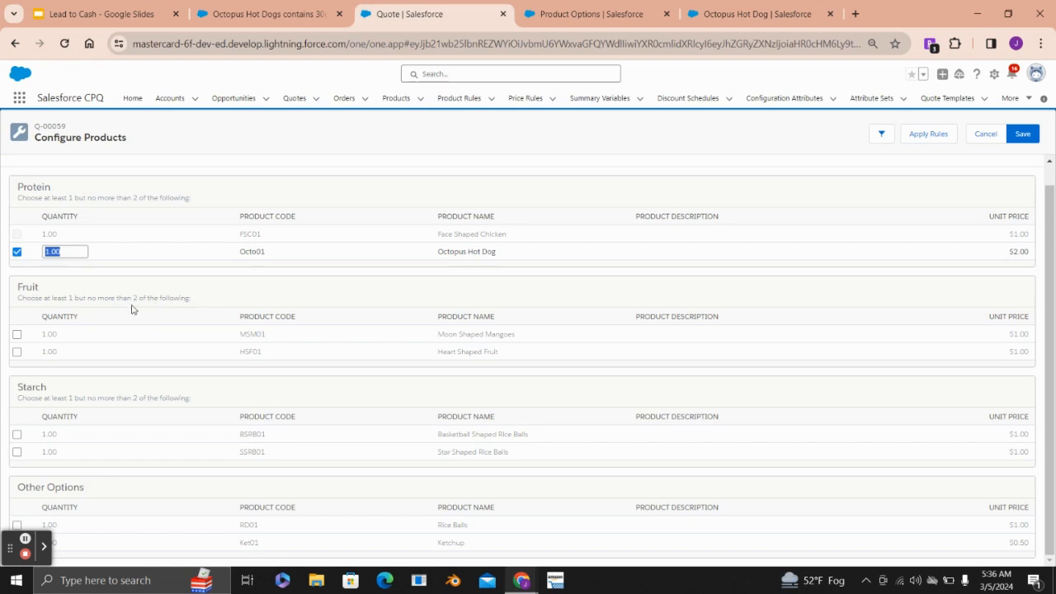
left_click(16, 352)
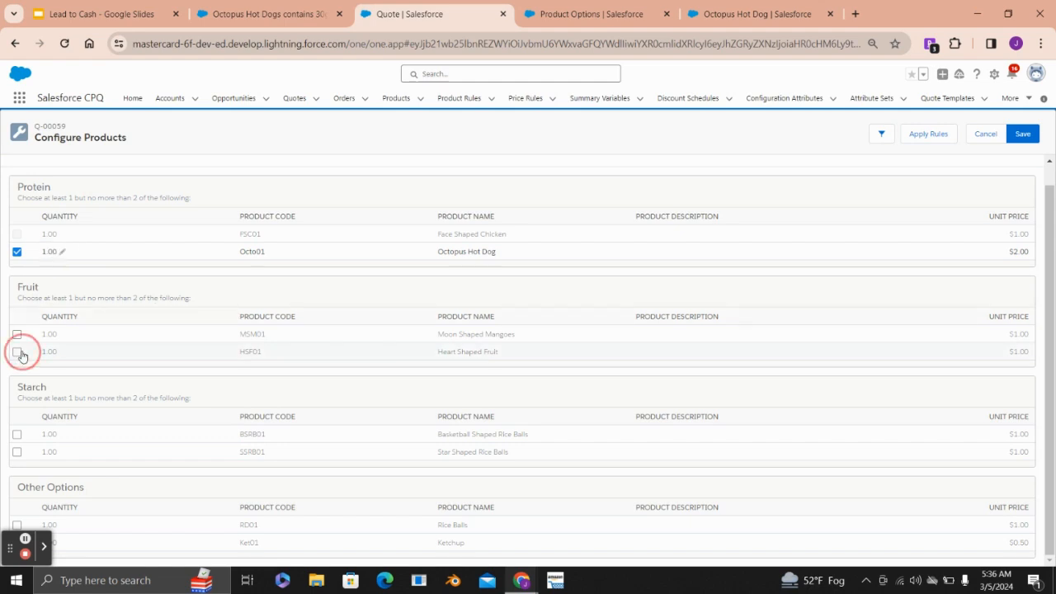
left_click(16, 452)
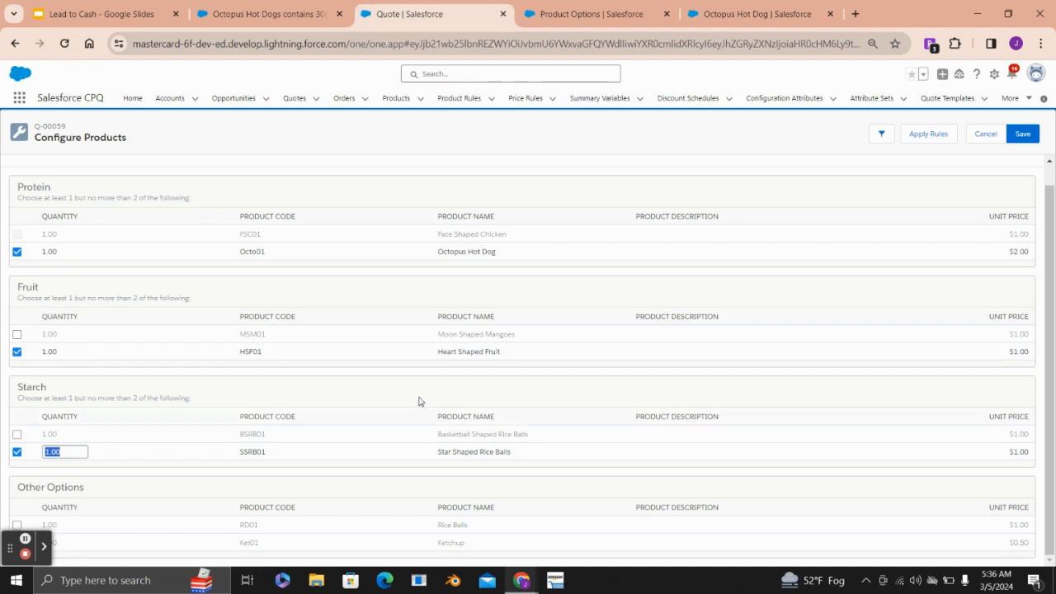
scroll(425, 392, "up", 1)
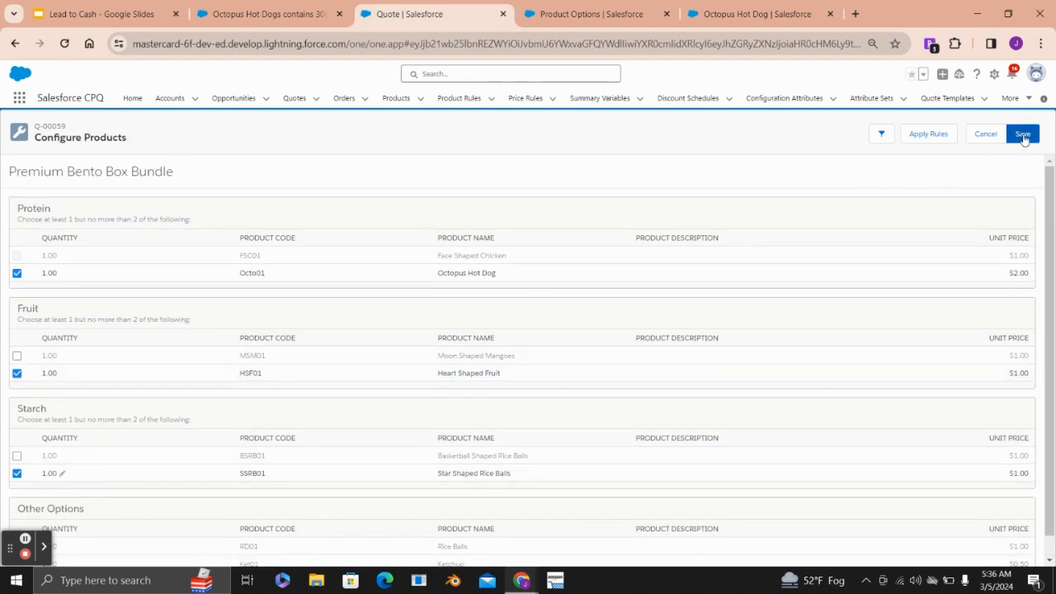
left_click(1022, 134)
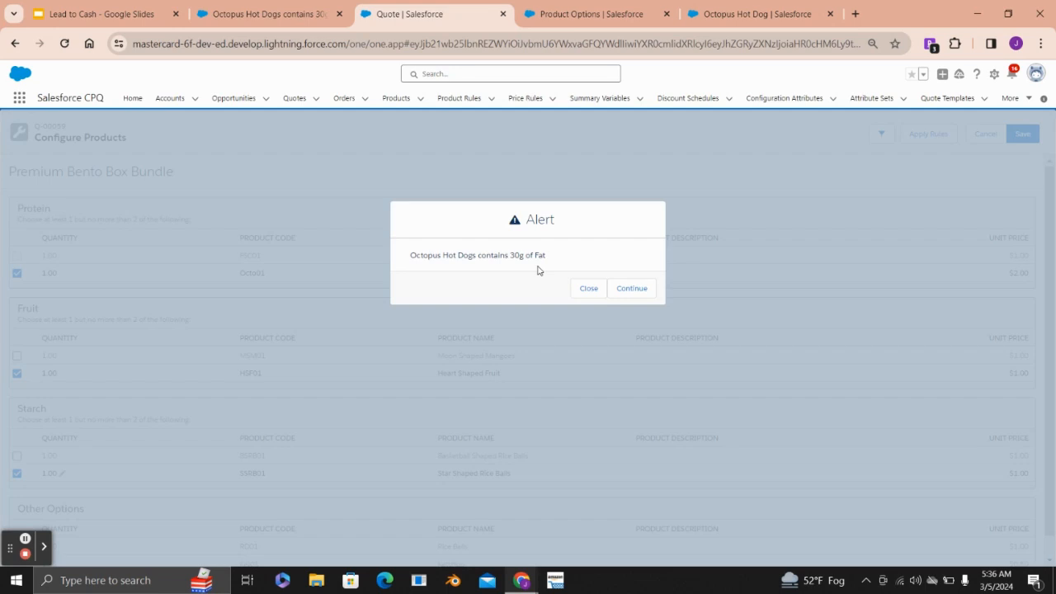
Step: Close the alert, replace Octopus Hot Dog with Face Shaped Chicken in the Protein options and save the bundle configuration
left_click_drag(526, 221, 574, 224)
left_click(587, 292)
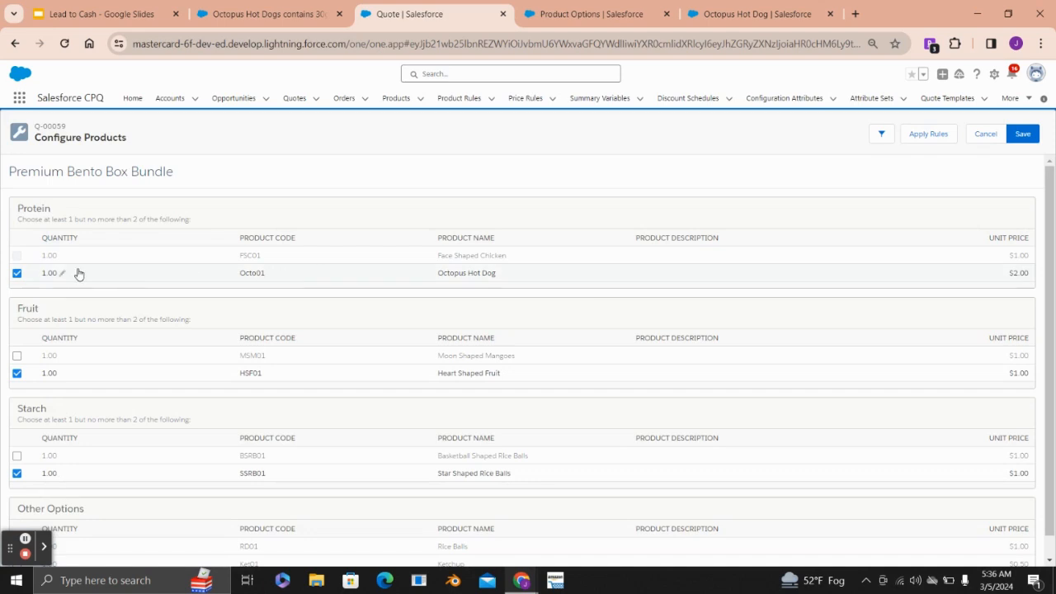
left_click(17, 275)
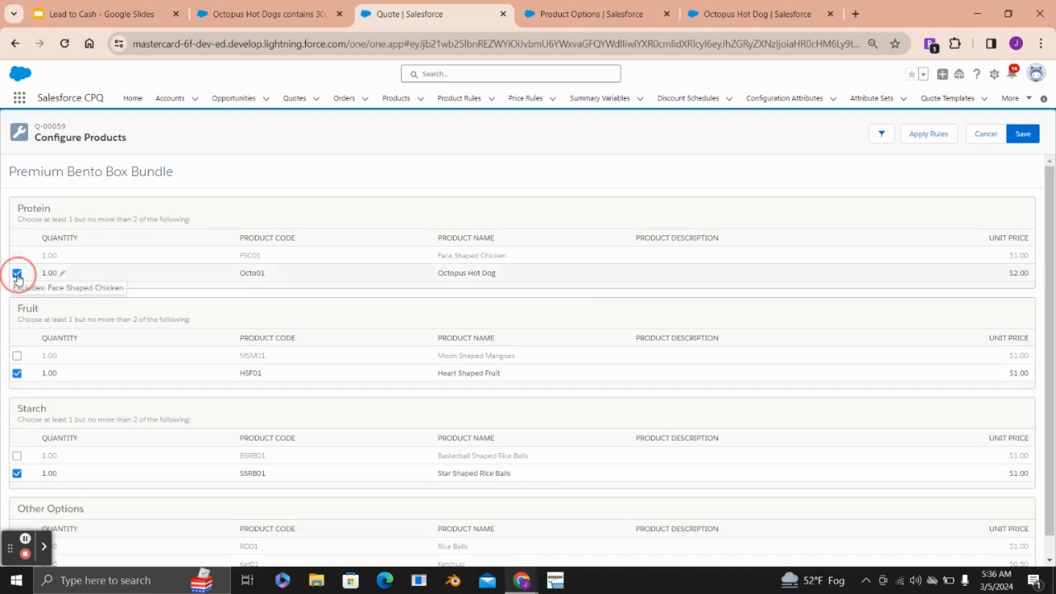
left_click(18, 256)
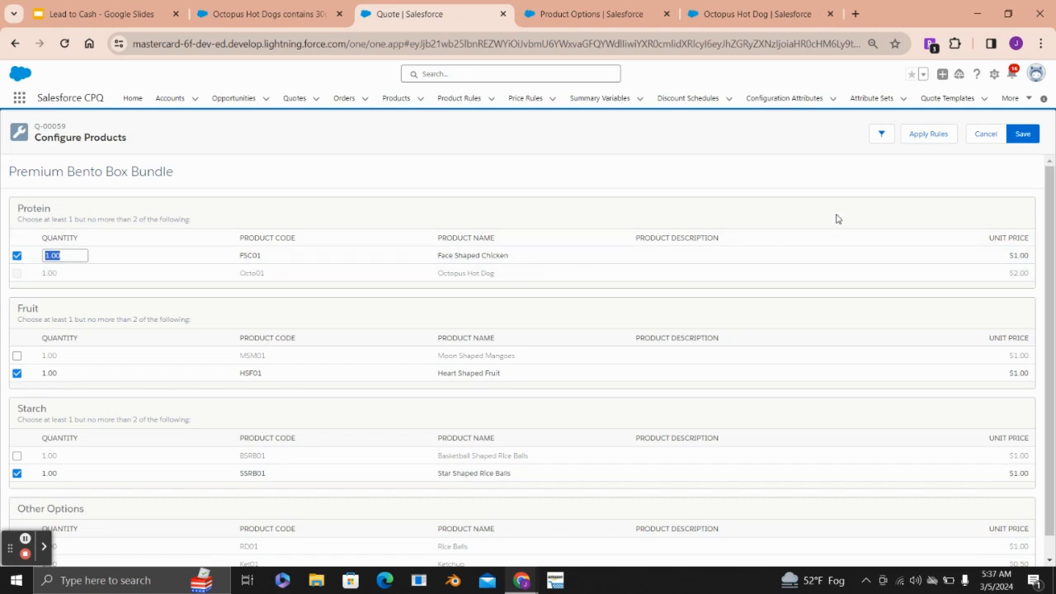
left_click(1022, 137)
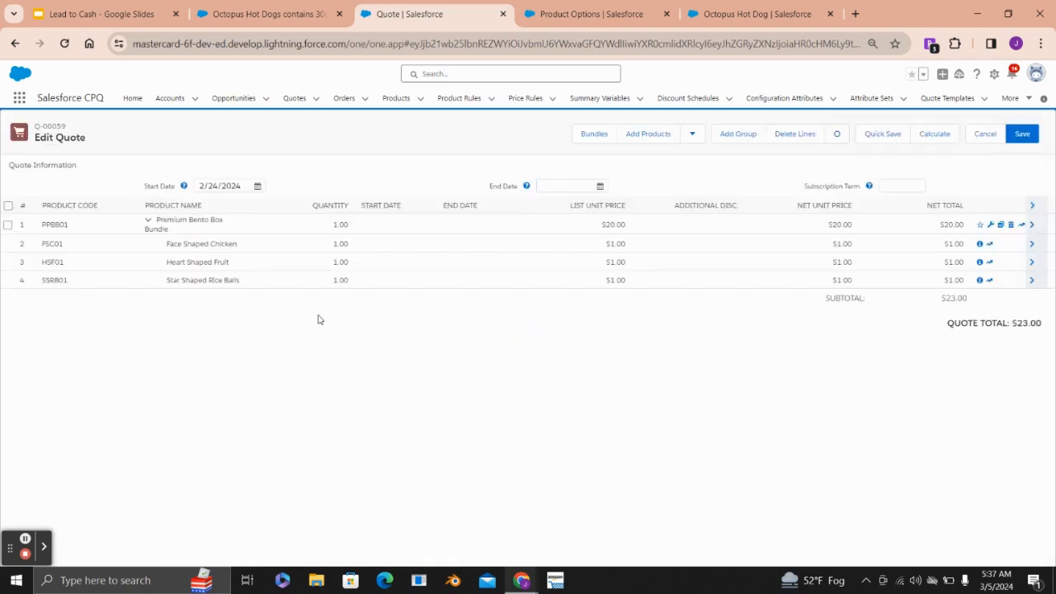
Step: Delete all lines from the quote, then add the Premium Bento Box Bundle again and proceed to its configuration
left_click(8, 206)
left_click(793, 135)
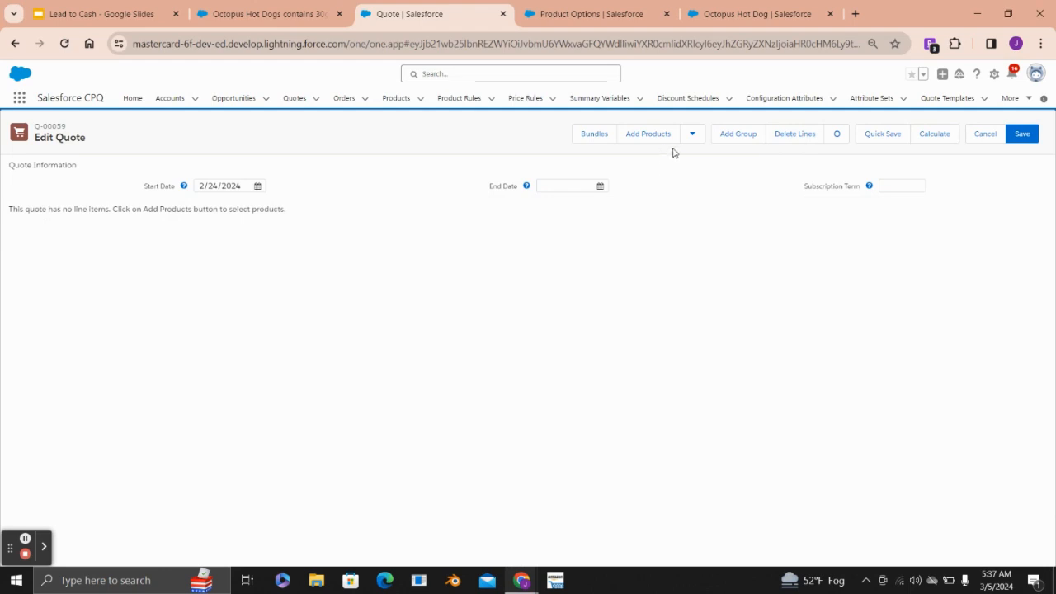
left_click(632, 134)
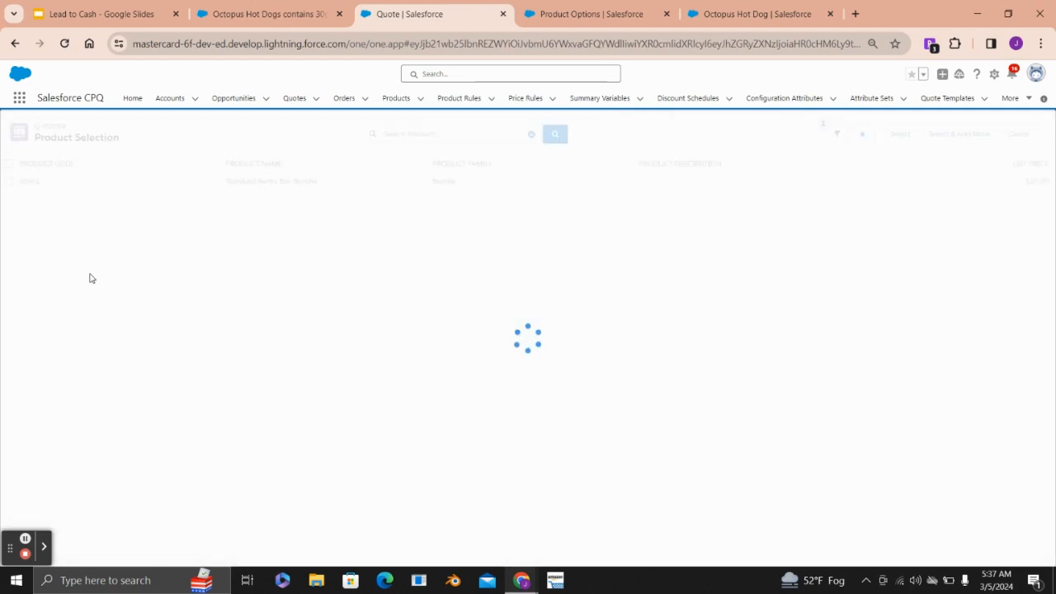
left_click(9, 288)
left_click(8, 287)
left_click(9, 304)
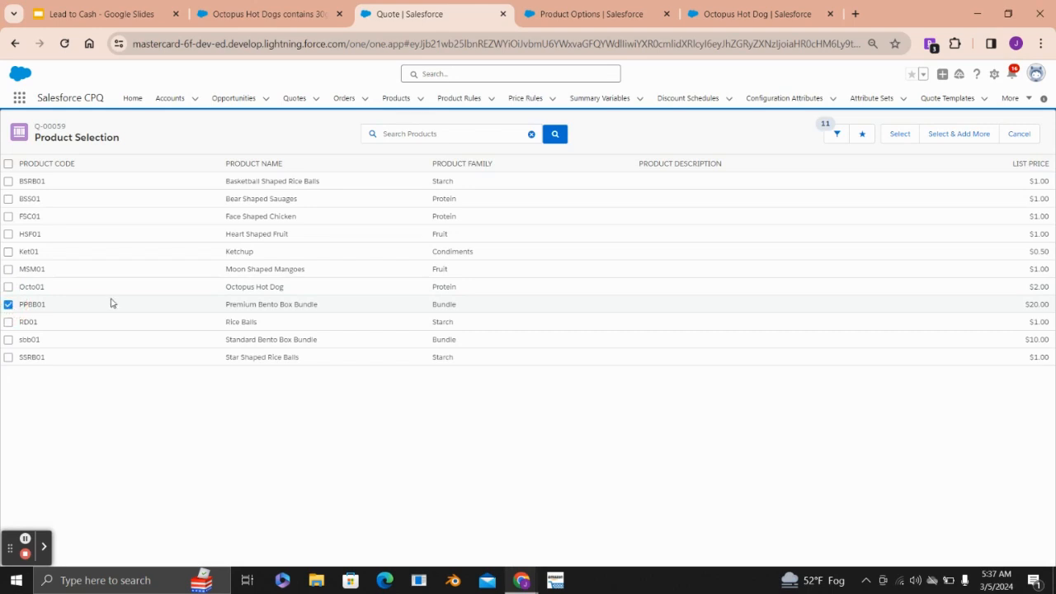
left_click(899, 134)
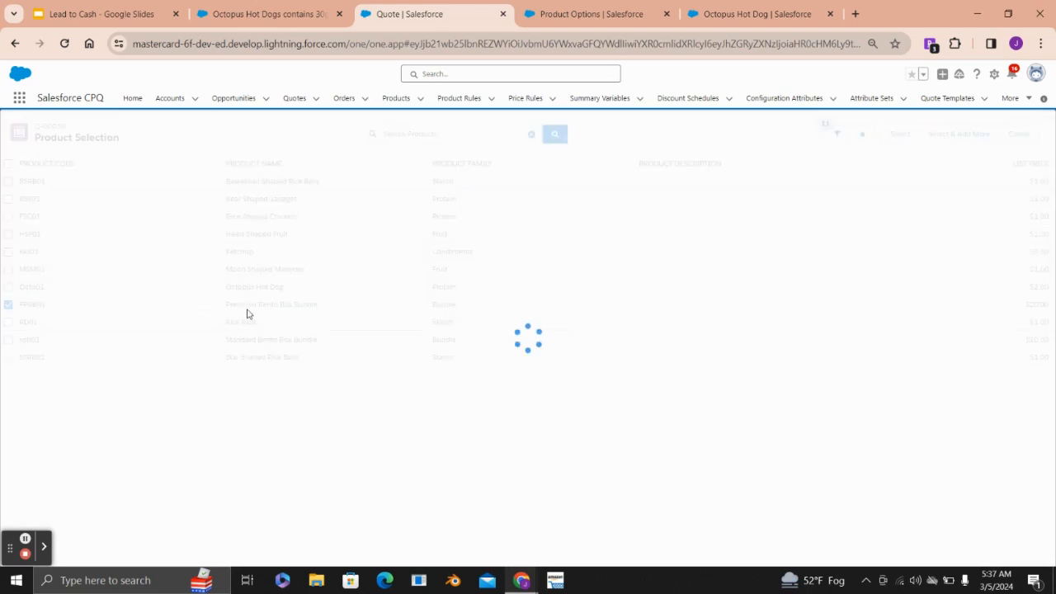
Step: Configure the bundle with Octopus Hot Dog, Heart Shaped Fruit and Star Shaped Rice Balls, save it and continue past the alert
left_click(15, 275)
left_click(16, 375)
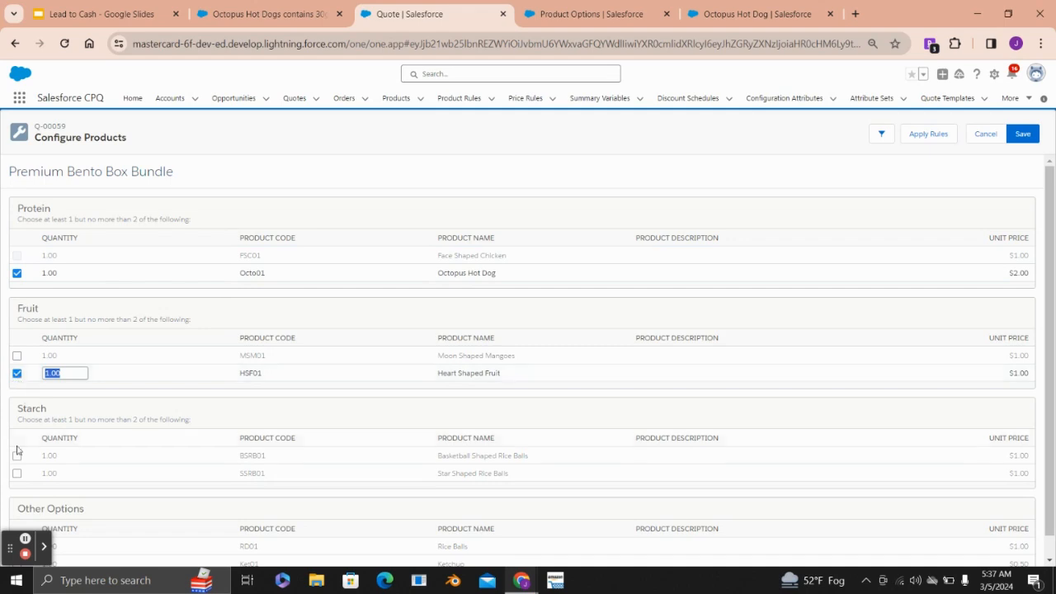
left_click(17, 473)
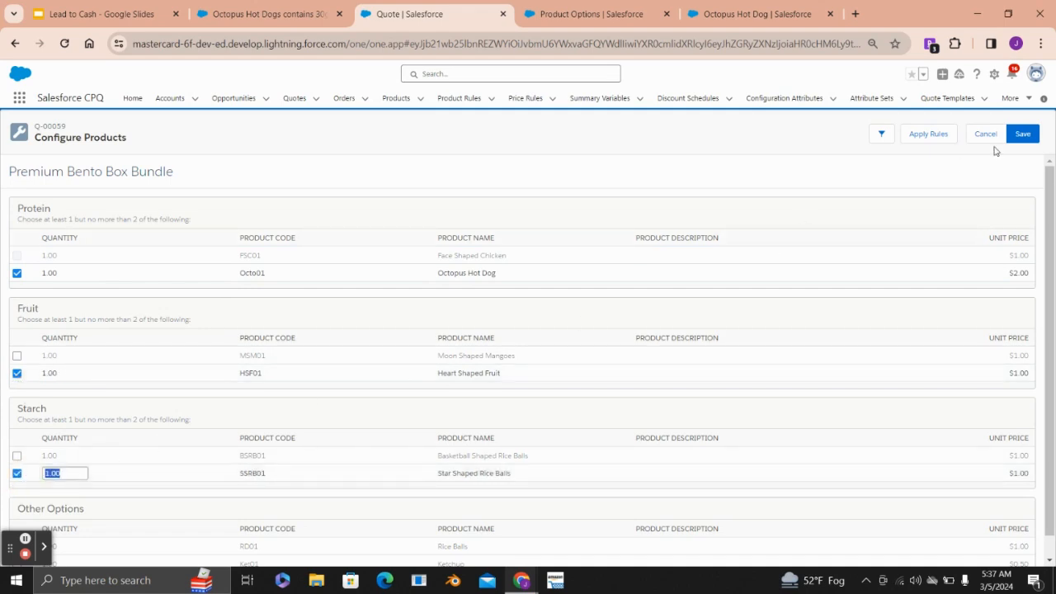
left_click(1021, 135)
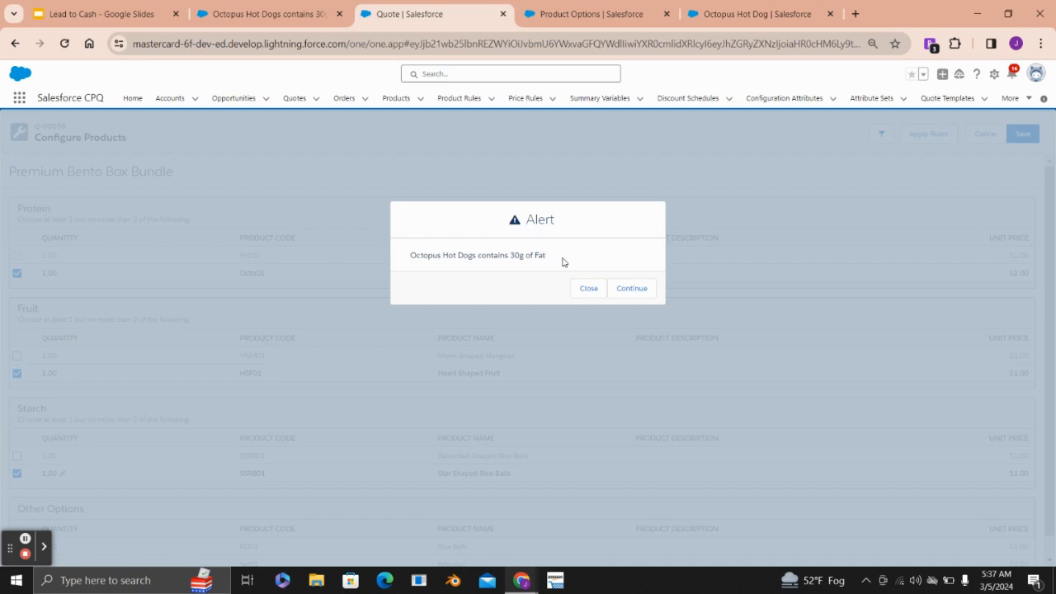
left_click(633, 289)
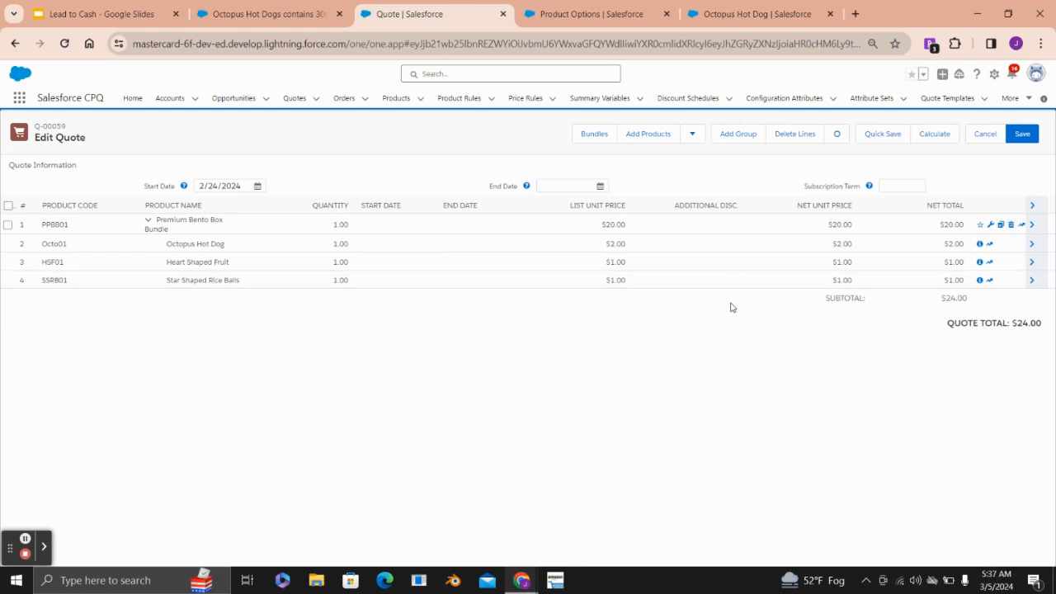
Step: Return to the "Octopus Hot Dogs contains 30g of Fat" product rule record to review it
left_click(247, 15)
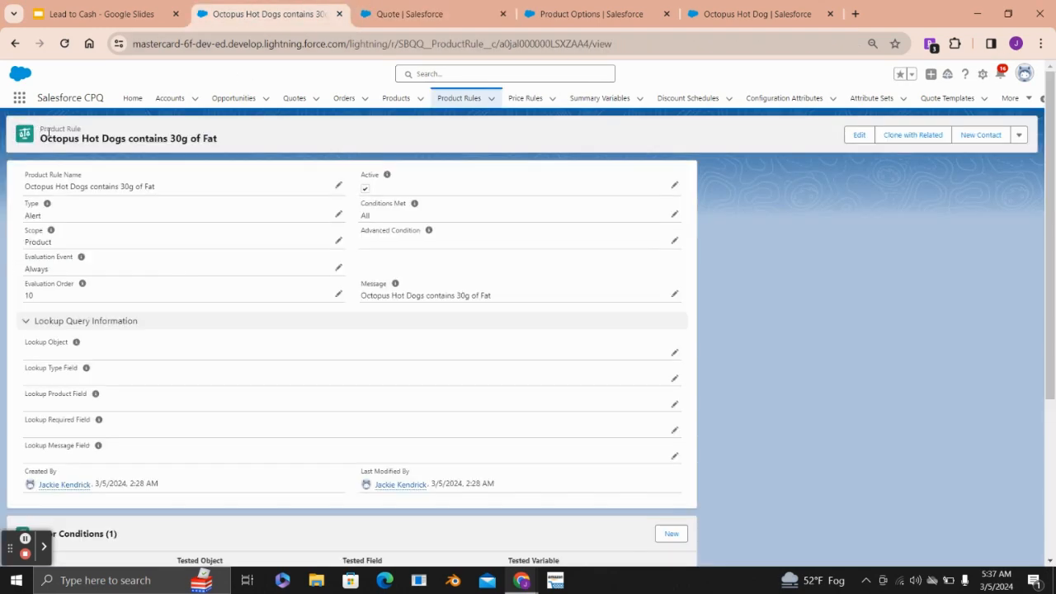